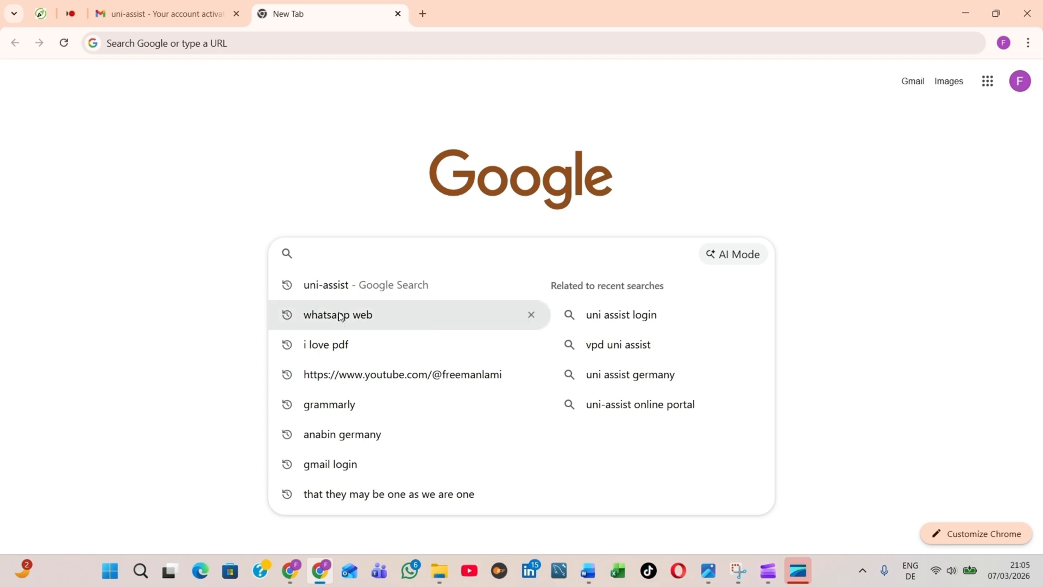
# Step: Search Google for uni-assist, open the site's Startseite result and dismiss the important notice
pyautogui.click(345, 286)
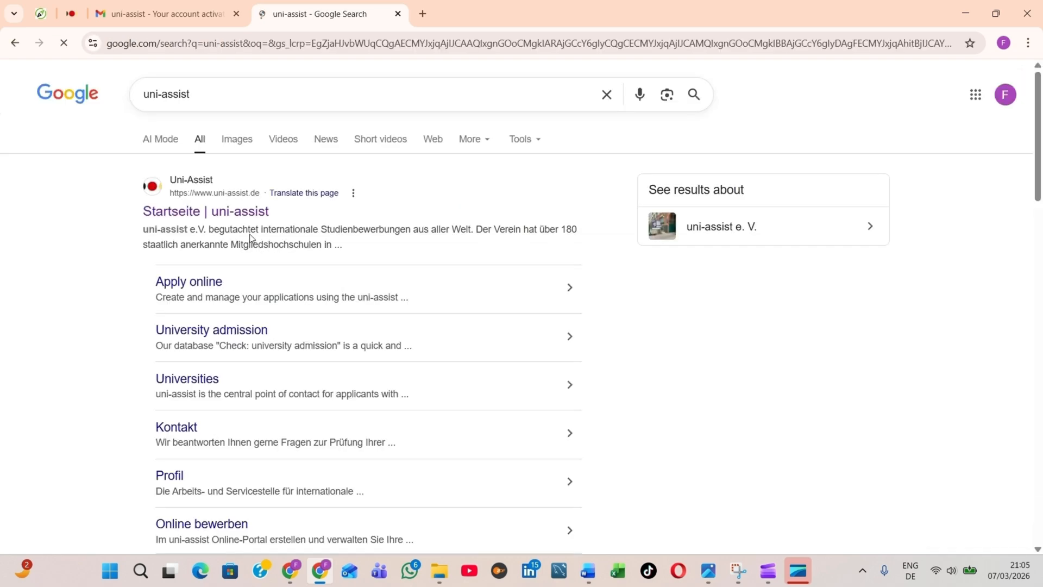
pyautogui.click(256, 211)
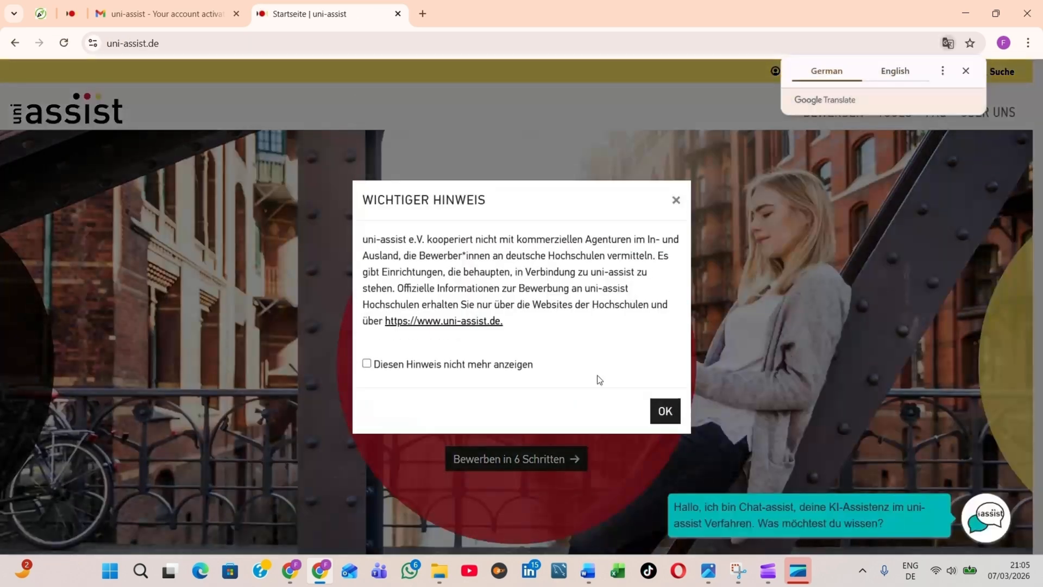
pyautogui.click(664, 410)
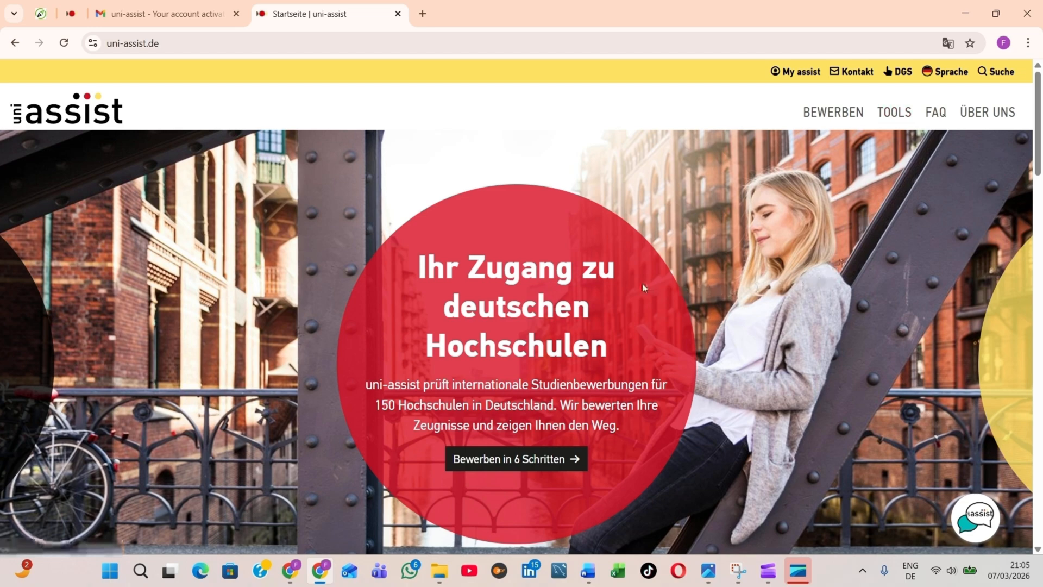
# Step: Switch the uni-assist website language to English and dismiss the important note
pyautogui.click(952, 75)
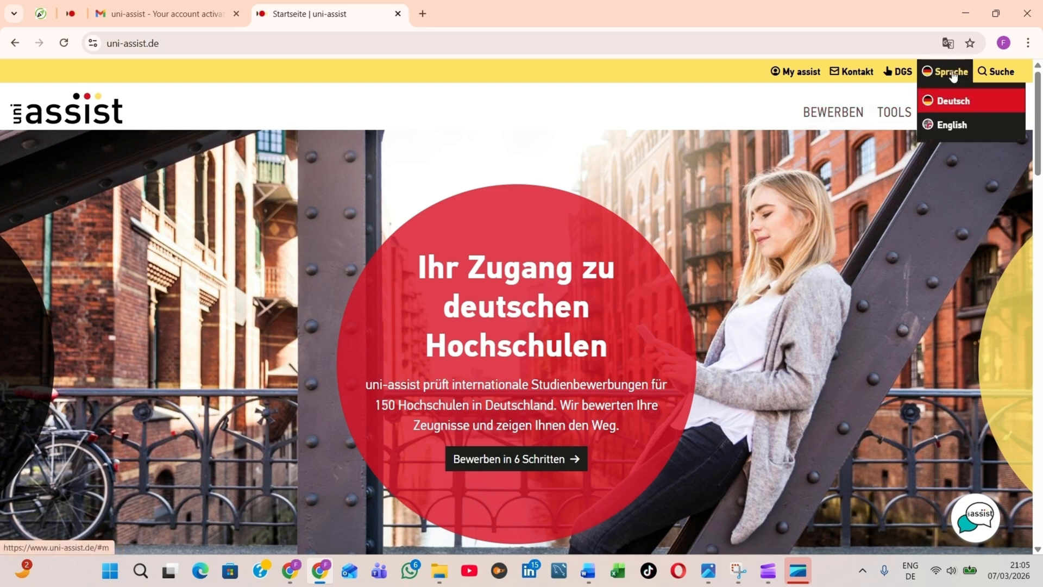
pyautogui.click(949, 125)
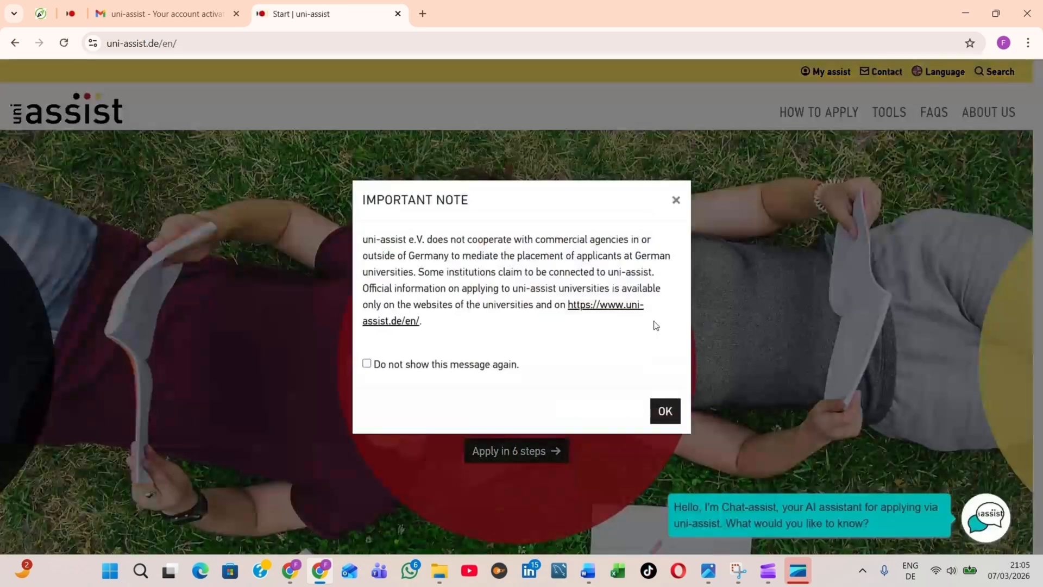
pyautogui.click(666, 411)
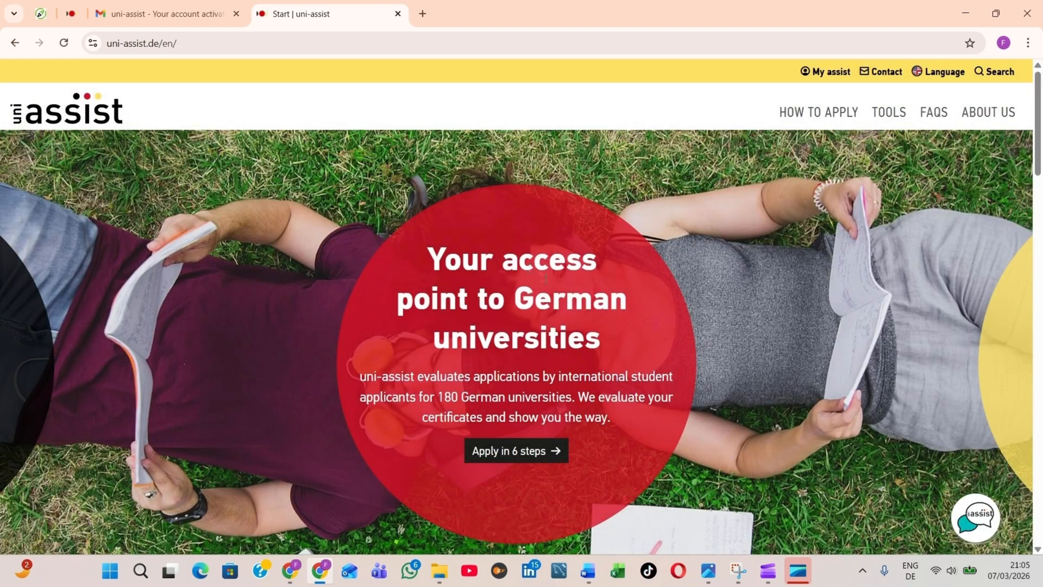
# Step: Open the My assist portal and bring up its registration form for creating a new account
pyautogui.scroll(-10, 549, 282)
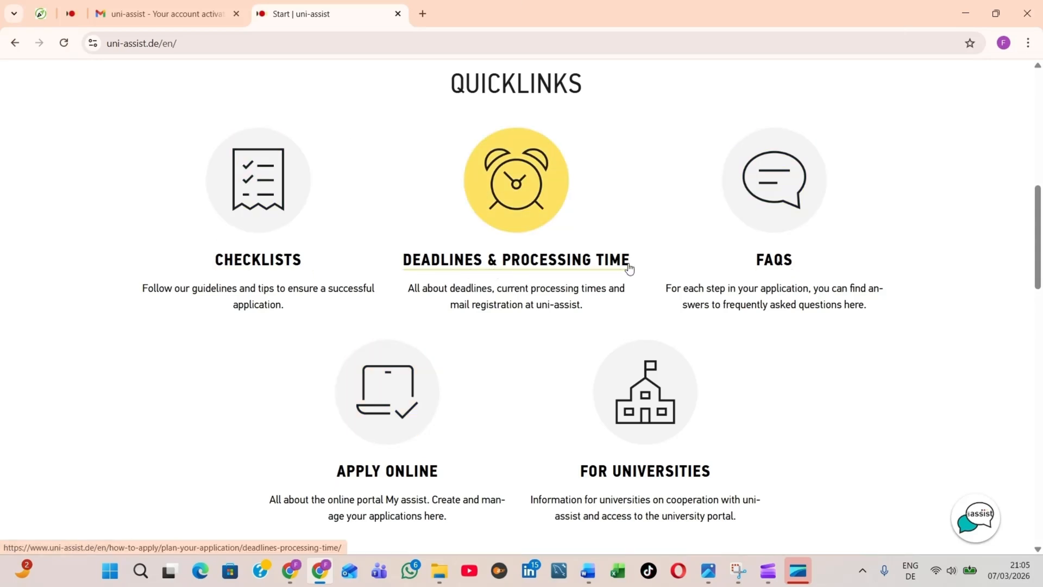
pyautogui.scroll(-2, 399, 435)
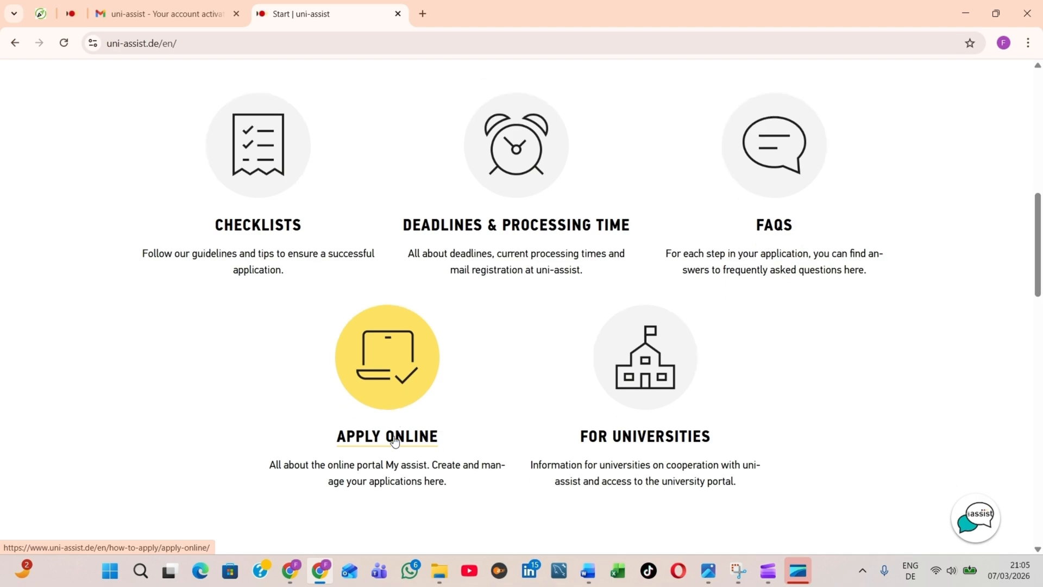
pyautogui.scroll(10, 633, 295)
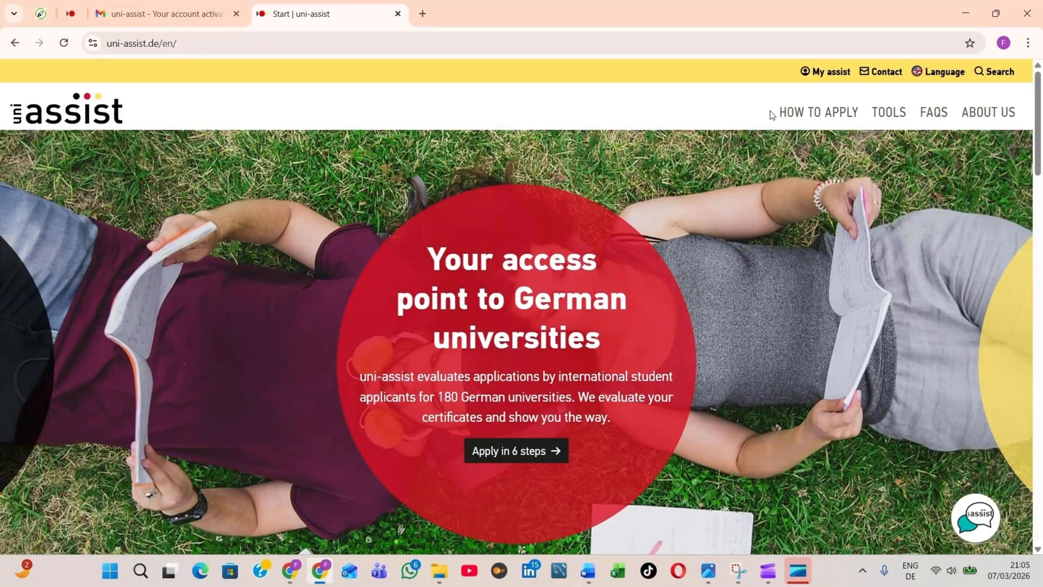
pyautogui.click(820, 72)
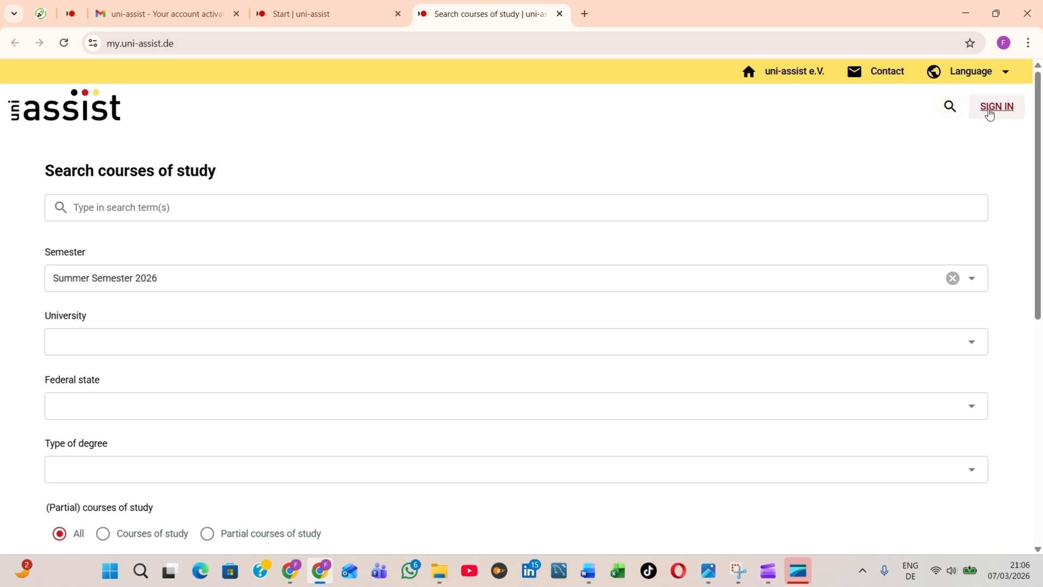
pyautogui.click(990, 111)
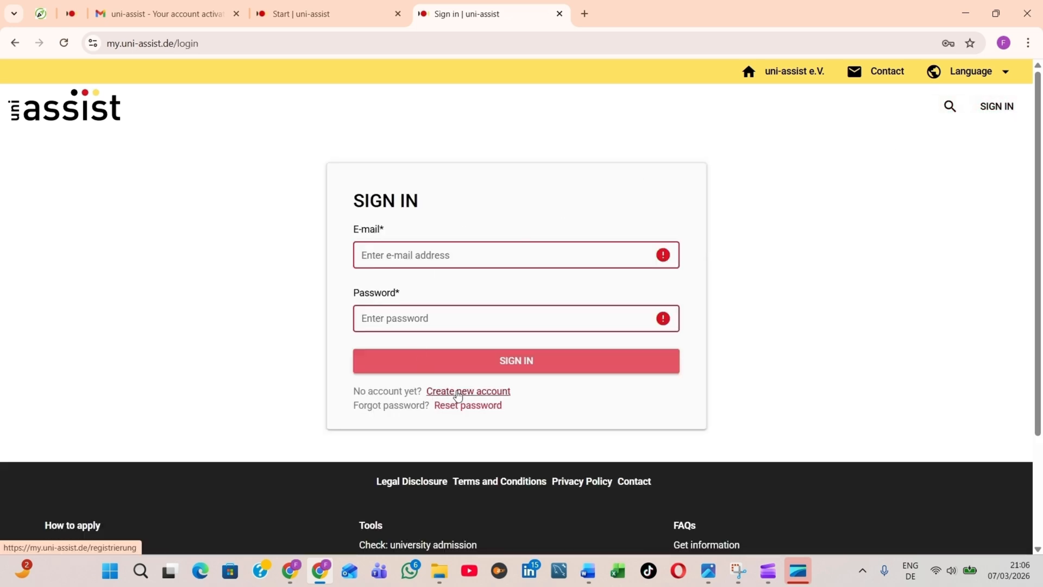
pyautogui.click(459, 392)
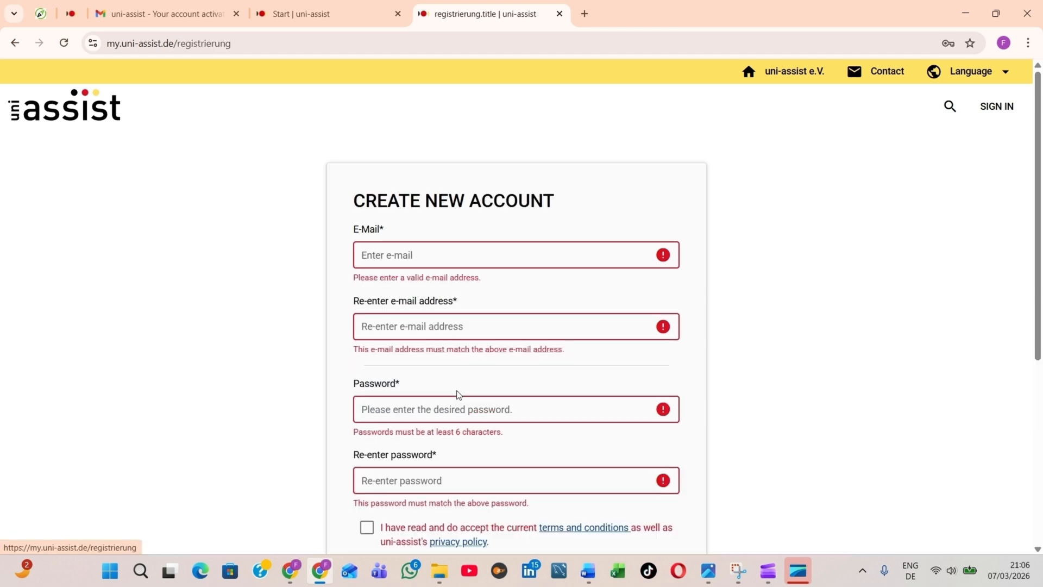
pyautogui.scroll(-2, 449, 205)
pyautogui.scroll(1, 442, 194)
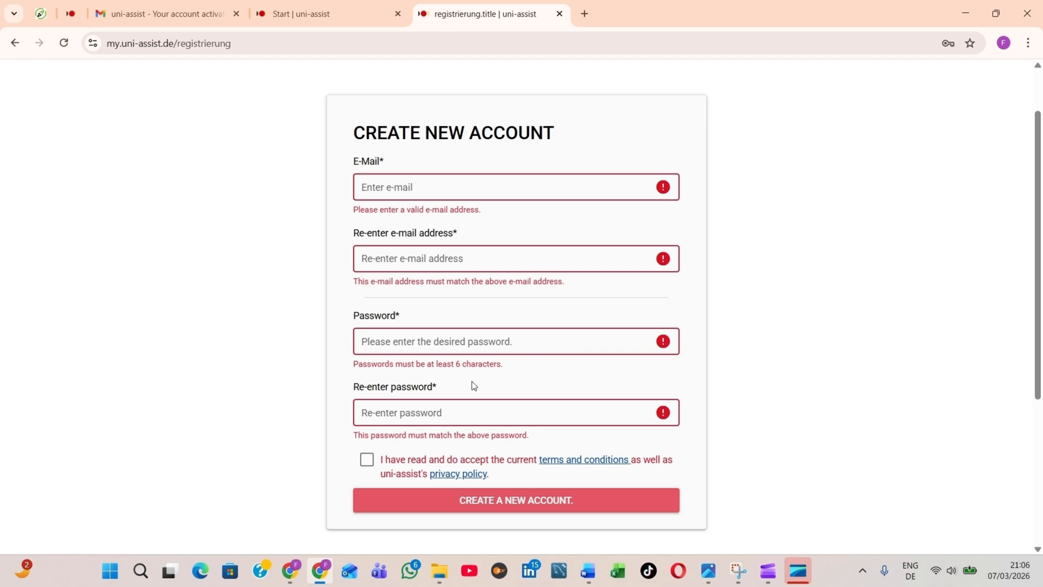
# Step: Switch to Gmail and review the uni-assist account activation e-mail with its activation link
pyautogui.click(163, 12)
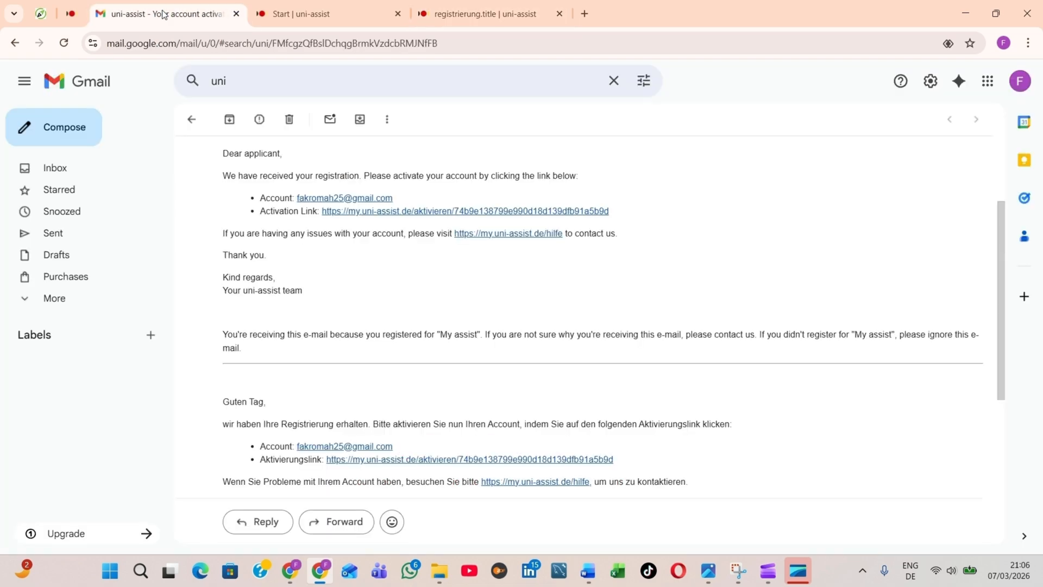
pyautogui.scroll(3, 357, 254)
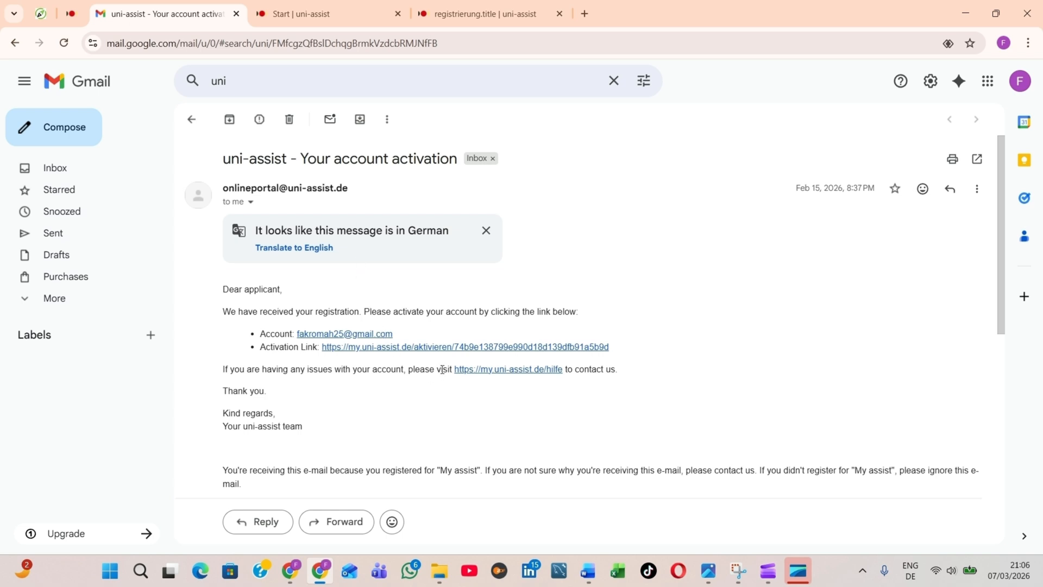
pyautogui.scroll(-3, 441, 373)
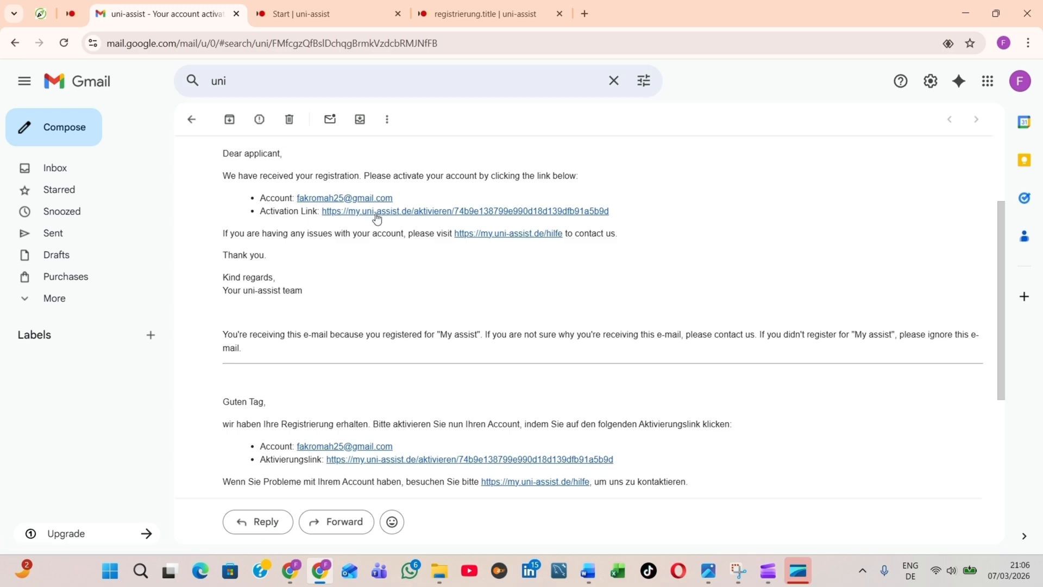
# Step: Return to the My assist sign-in page and sign in with the account's saved e-mail and password
pyautogui.click(313, 16)
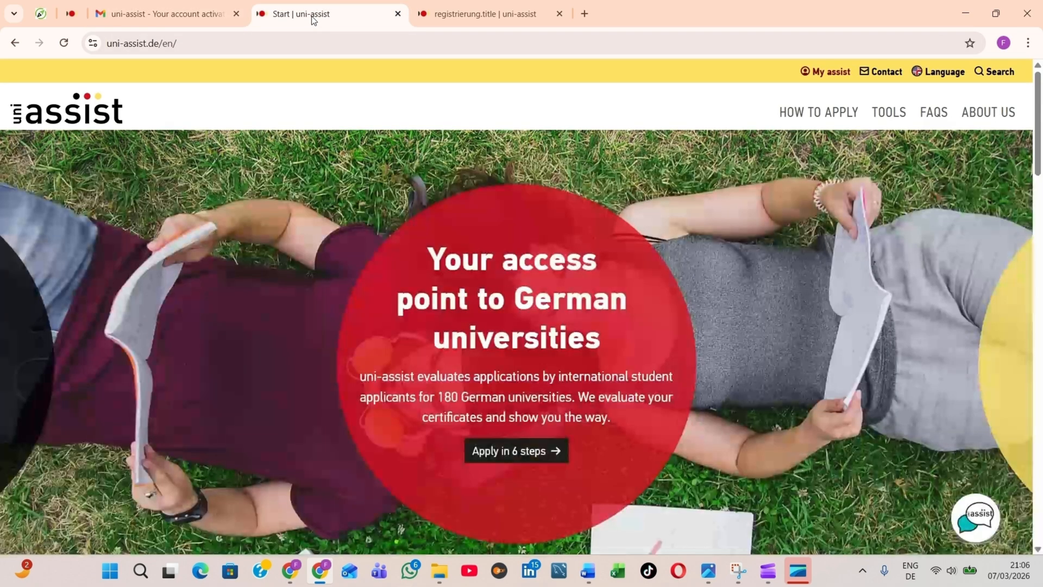
pyautogui.click(71, 13)
pyautogui.click(542, 257)
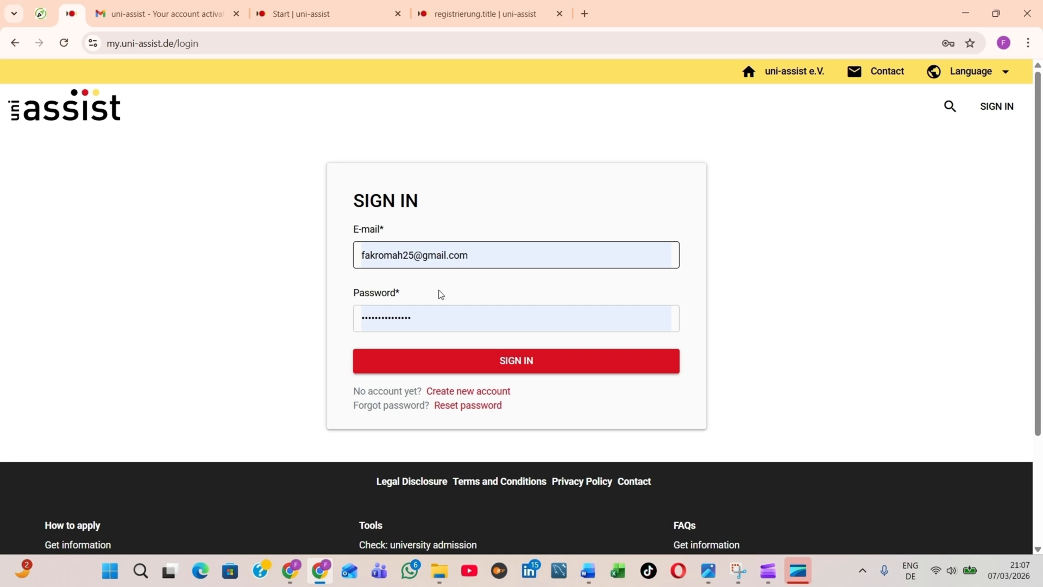
pyautogui.click(436, 314)
pyautogui.click(484, 365)
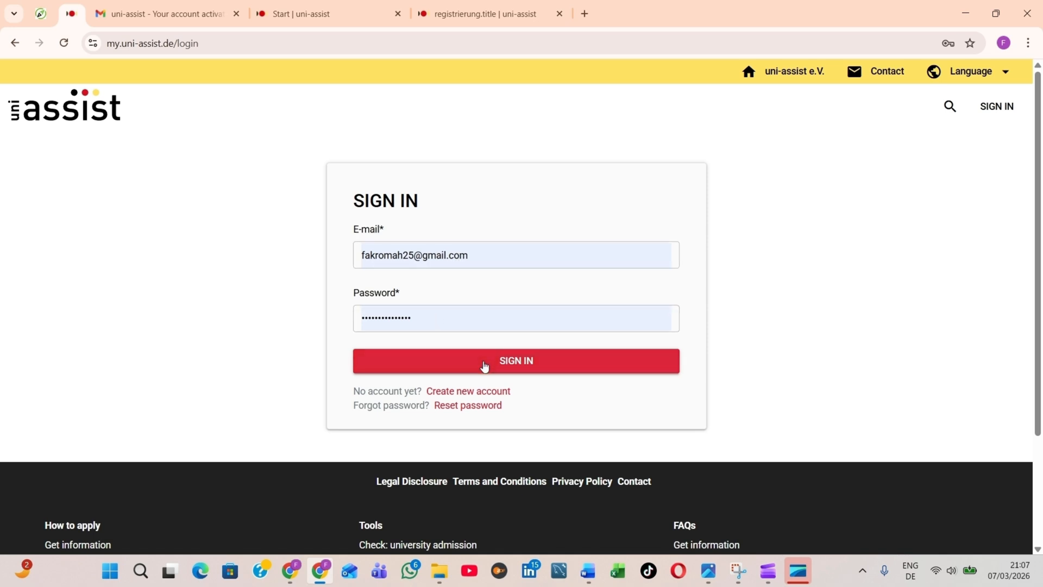
pyautogui.click(484, 365)
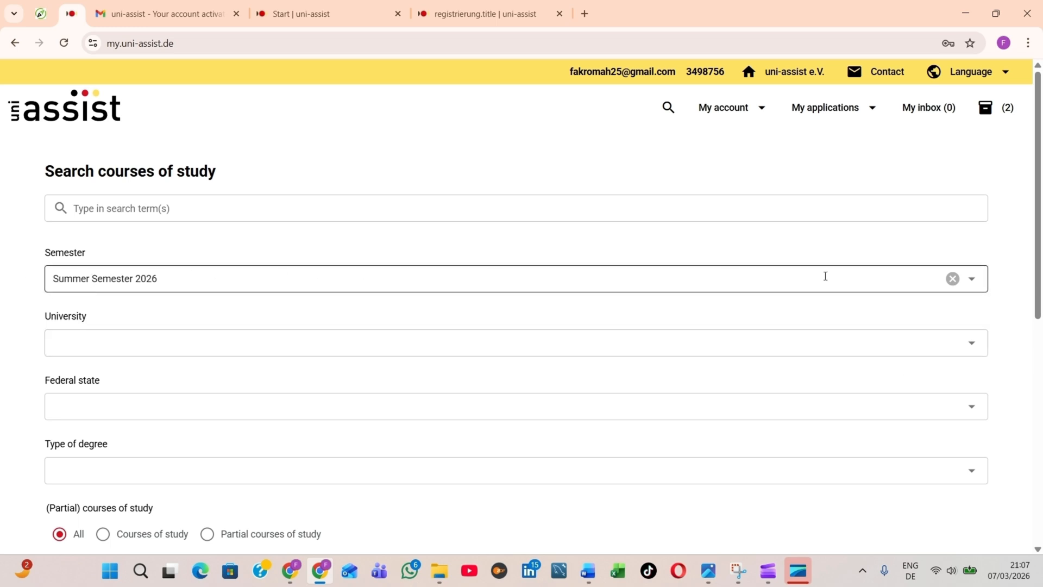
# Step: Search the courses of study for Winter Semester 2026/2027, leaving the other filters at their defaults
pyautogui.click(968, 287)
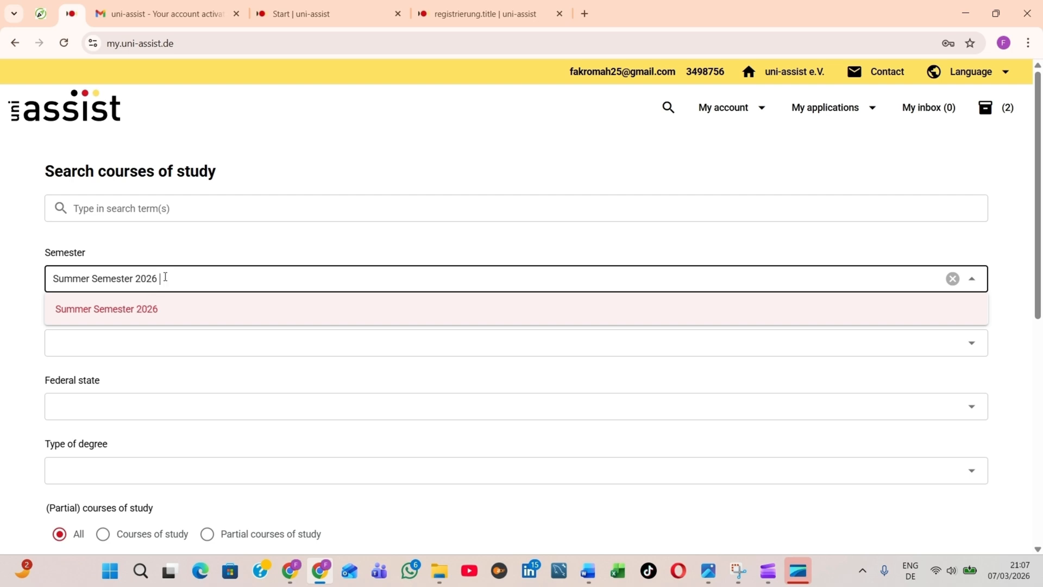
pyautogui.hotkey('ctrl', 'a')
pyautogui.press('BackSpace')
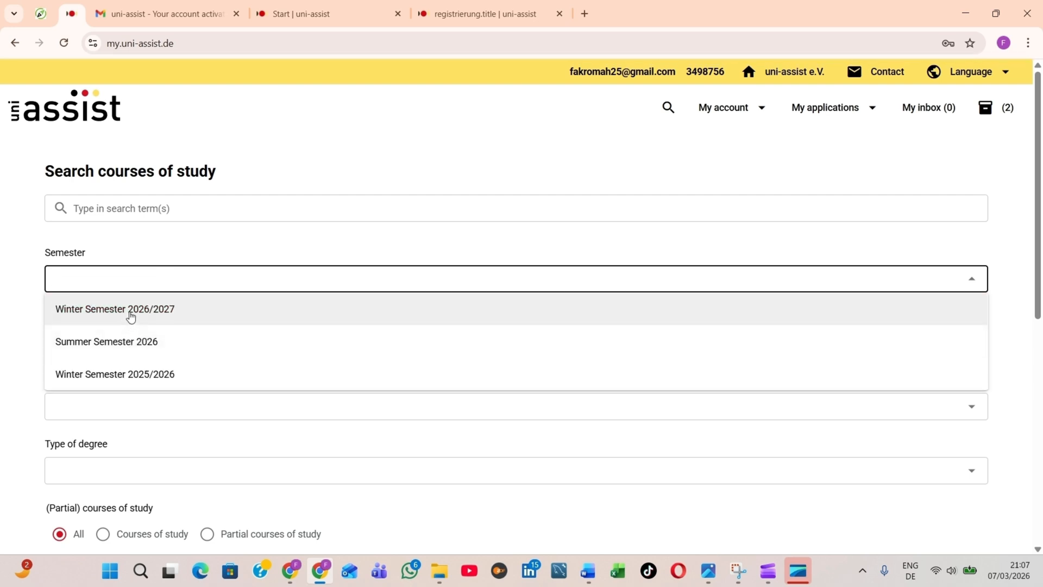
pyautogui.click(130, 316)
pyautogui.scroll(-3, 226, 319)
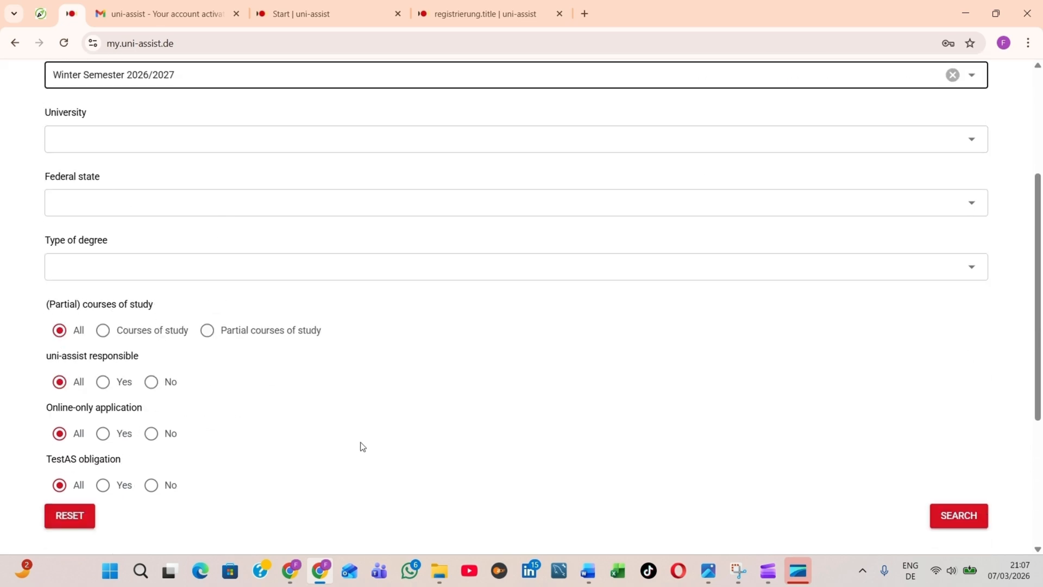
pyautogui.scroll(-3, 414, 401)
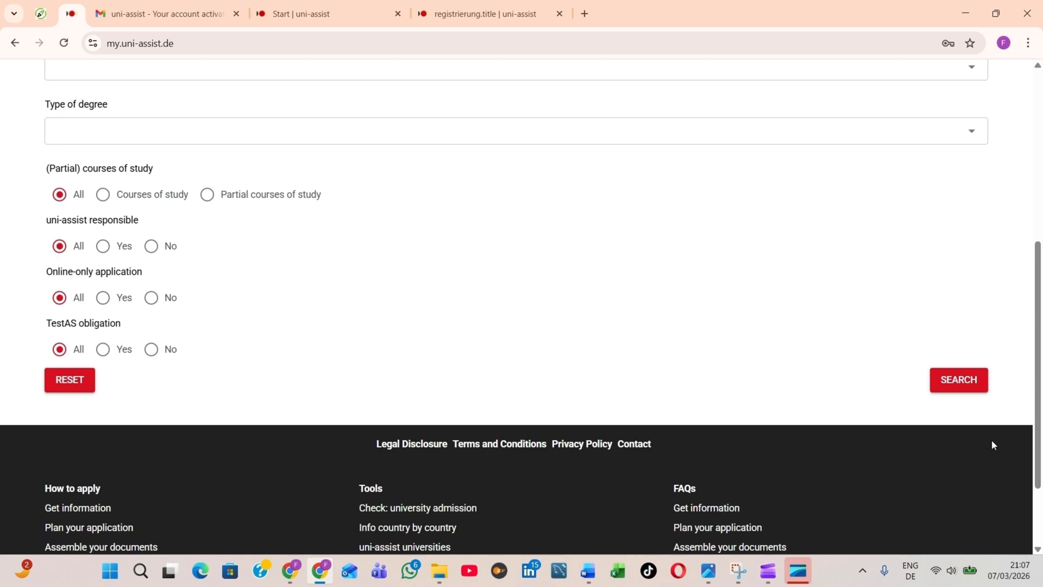
pyautogui.click(956, 379)
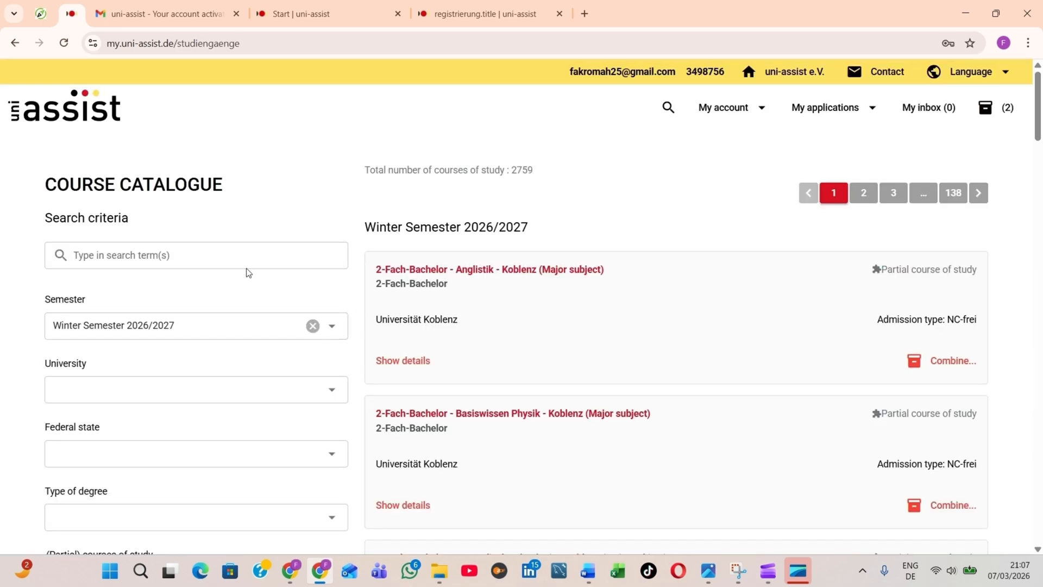
# Step: Browse the course catalogue results and set the portal language to English
pyautogui.scroll(-15, 613, 313)
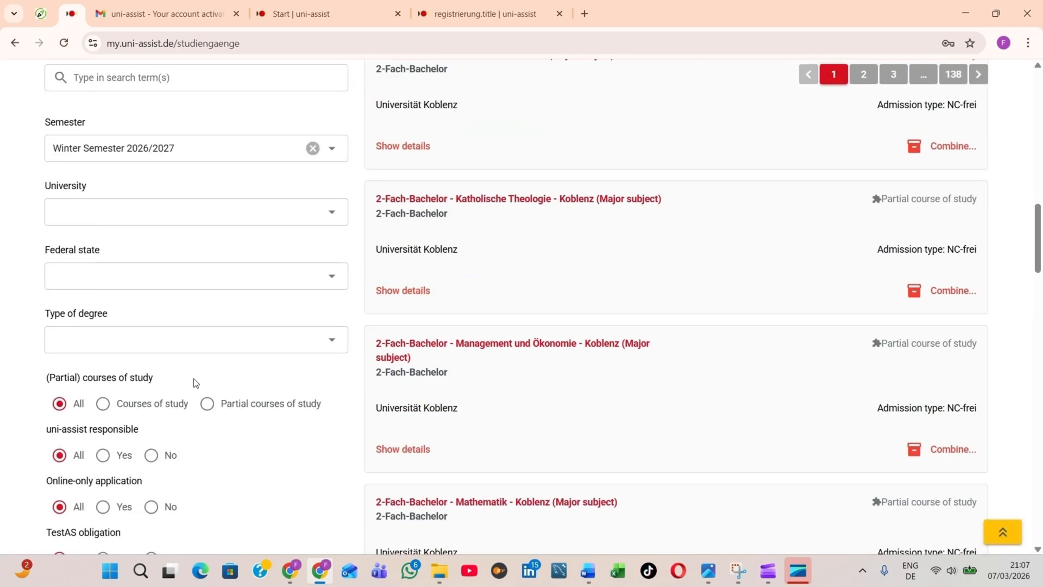
pyautogui.scroll(-3, 186, 377)
pyautogui.scroll(20, 414, 326)
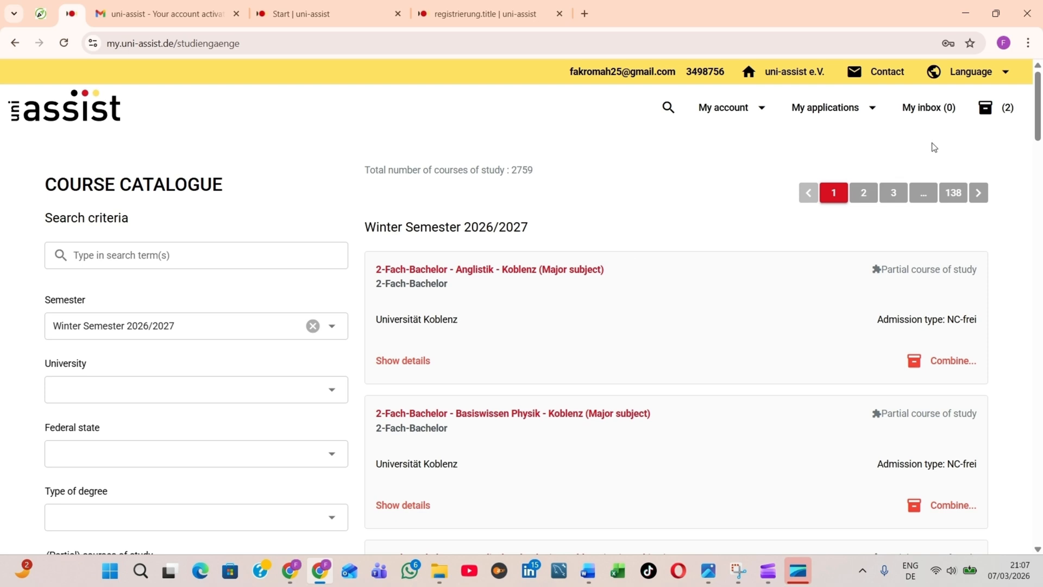
pyautogui.click(1006, 71)
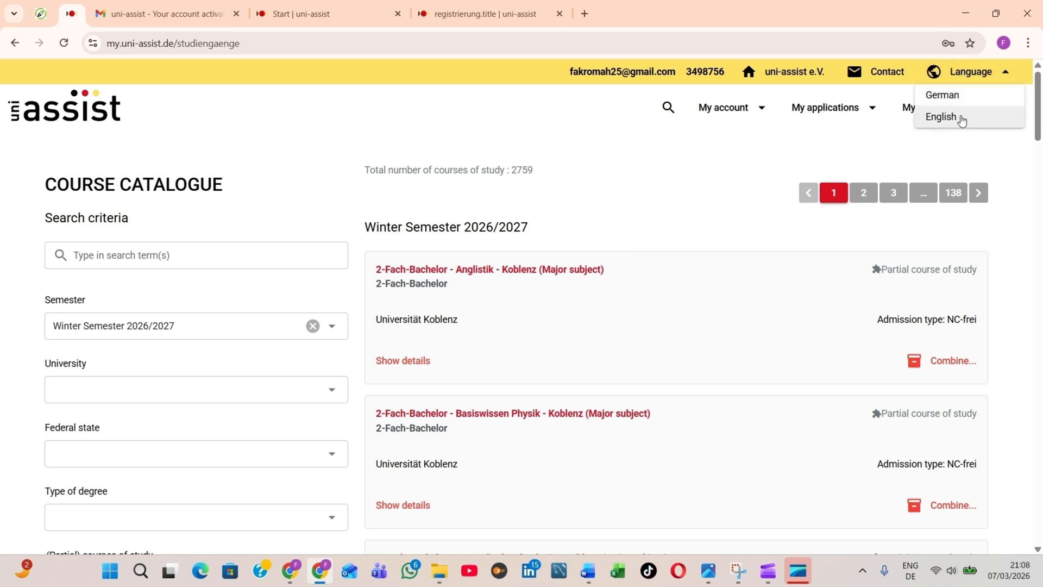
pyautogui.click(962, 120)
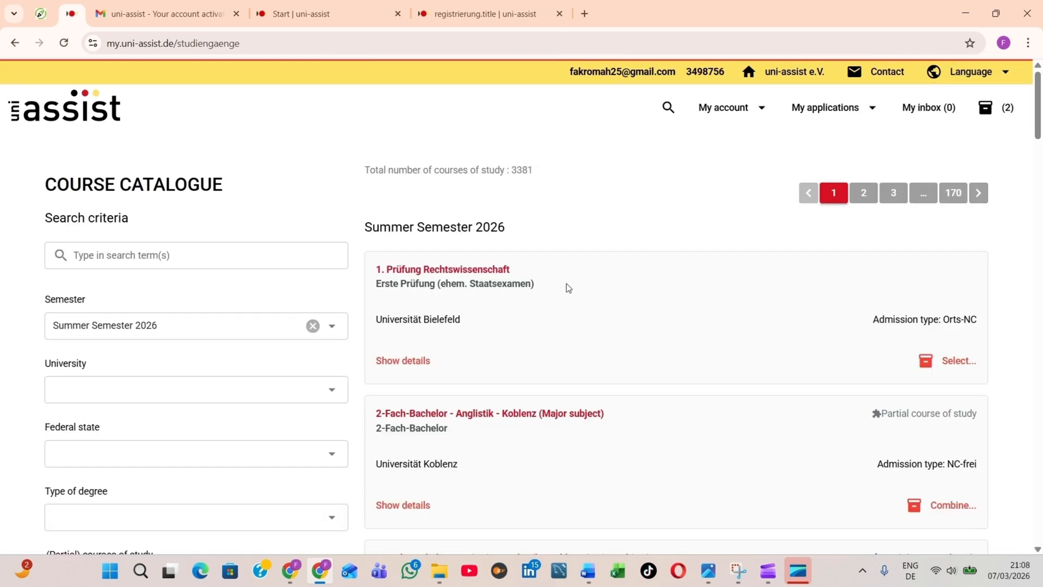
# Step: Show and examine the details of the Double Bachelor's Degree in English Studies at the University of Koblenz
pyautogui.scroll(-2, 541, 287)
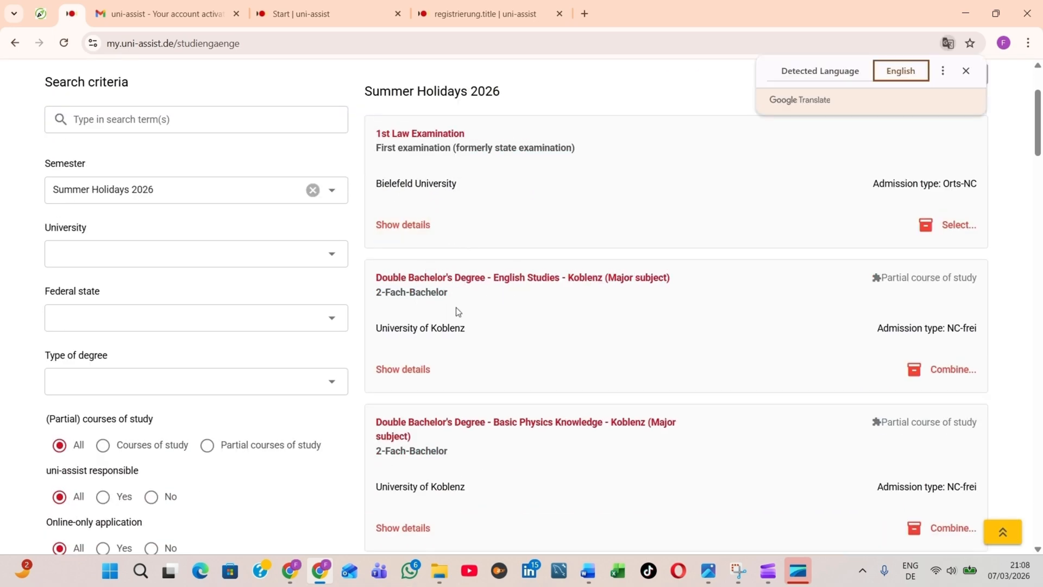
pyautogui.scroll(-1, 480, 298)
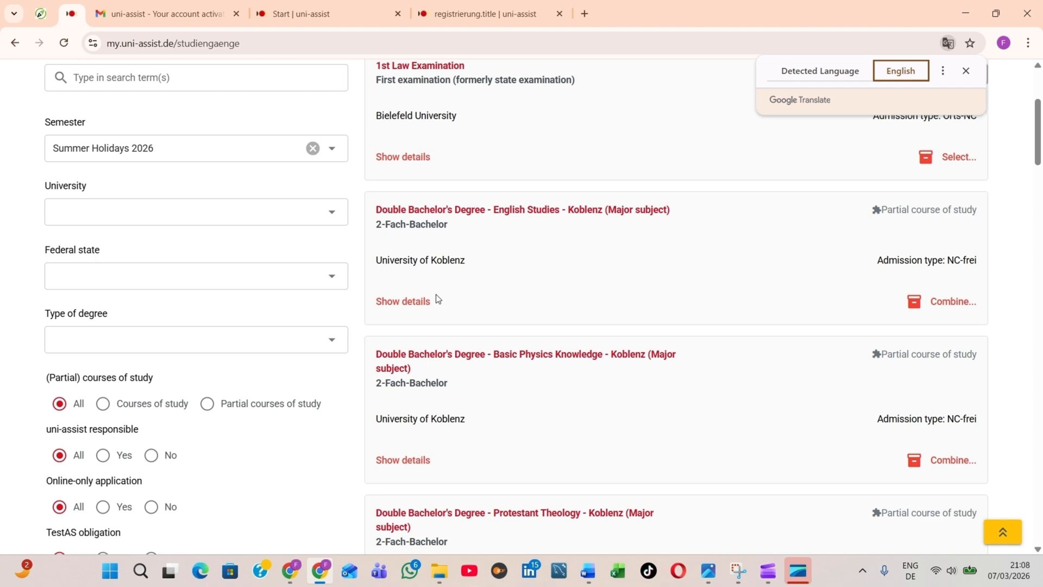
pyautogui.click(405, 300)
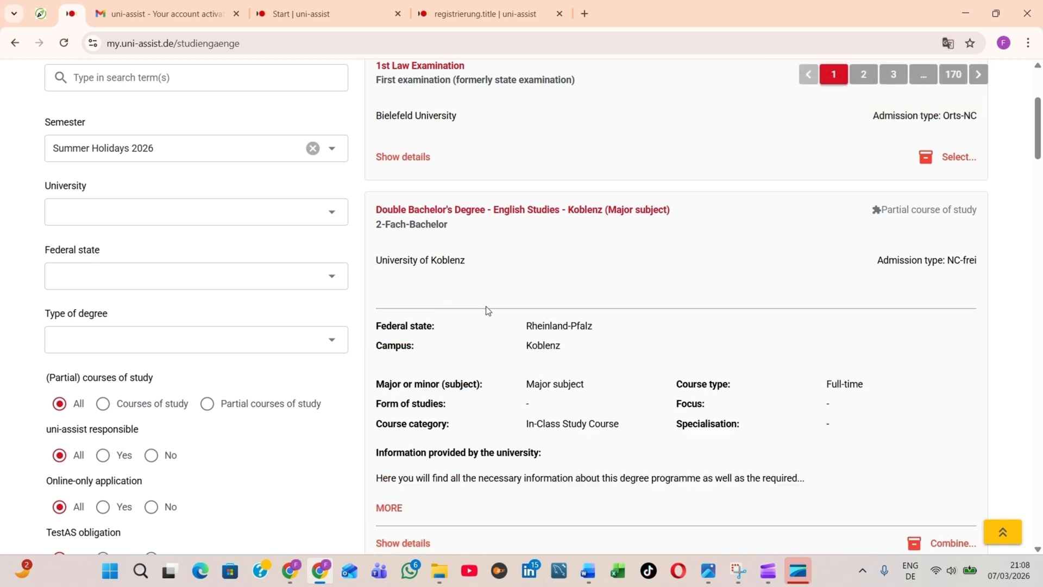
pyautogui.scroll(-3, 489, 310)
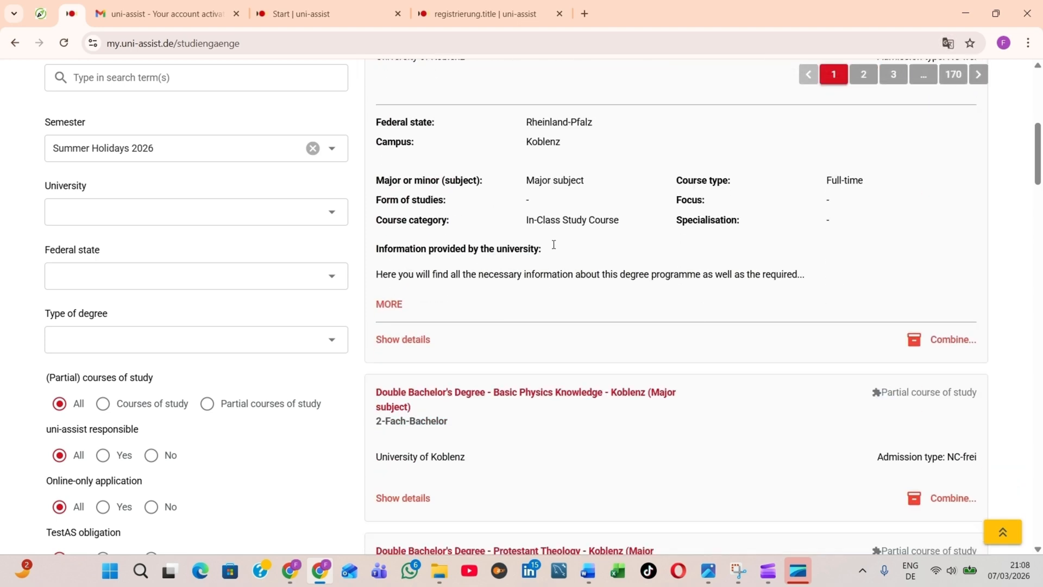
pyautogui.scroll(3, 508, 193)
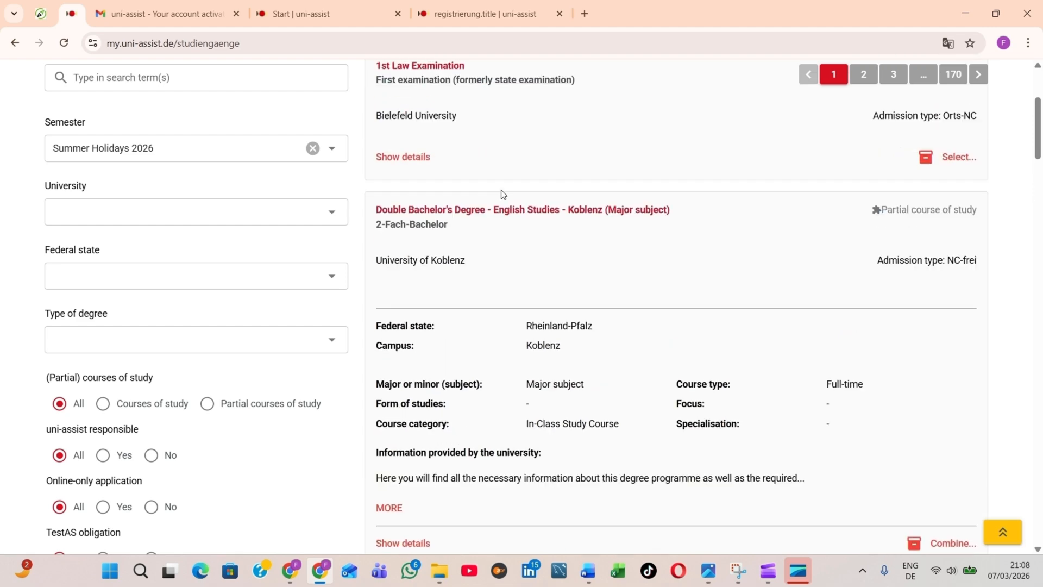
pyautogui.scroll(-5, 504, 194)
pyautogui.scroll(4, 510, 227)
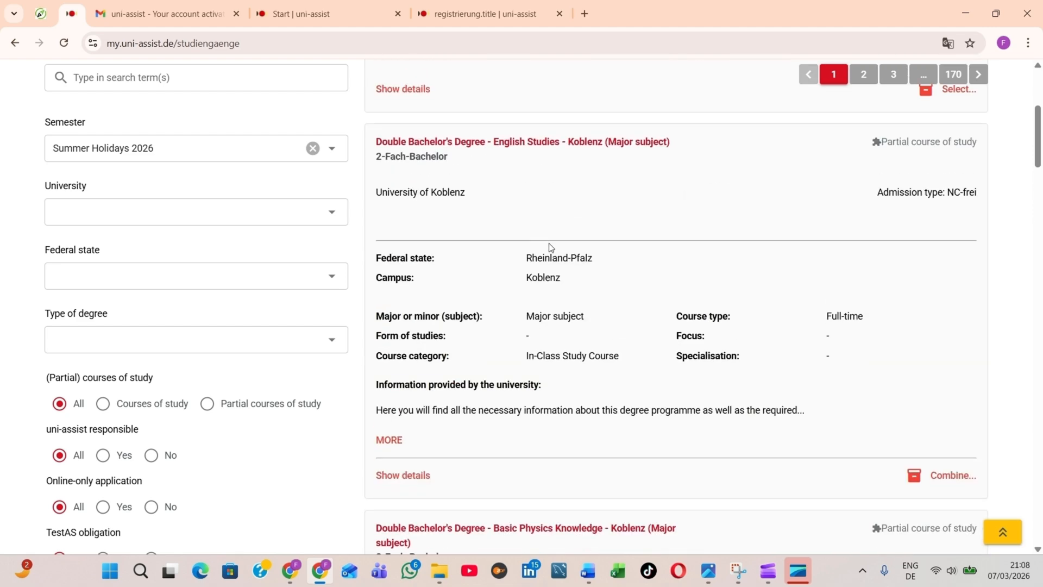
# Step: Add the 1st Law Examination at Bielefeld University to the selection list for the 1st study semester
pyautogui.scroll(2, 700, 227)
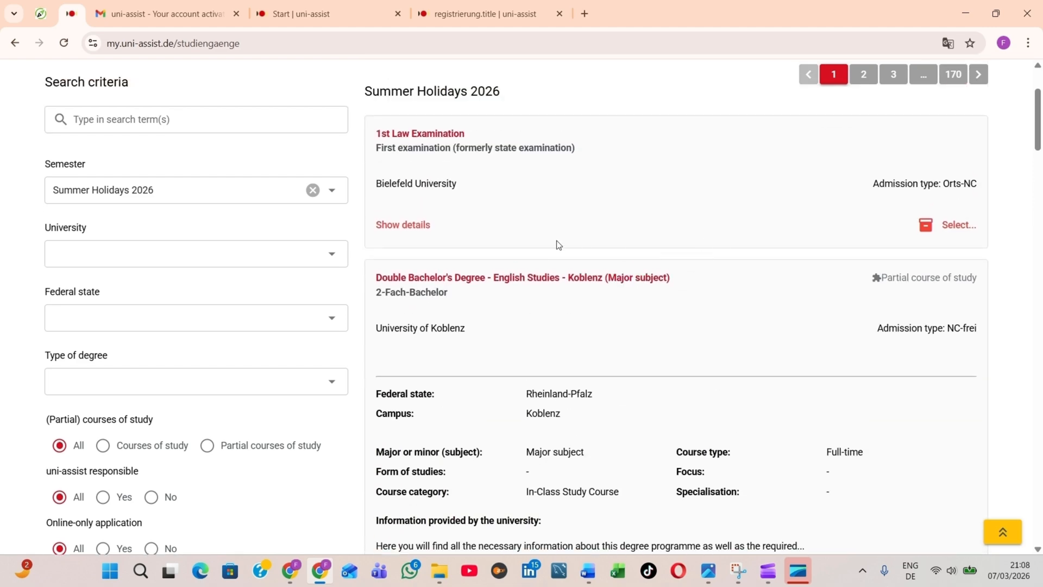
pyautogui.scroll(-6, 755, 328)
pyautogui.scroll(-2, 869, 288)
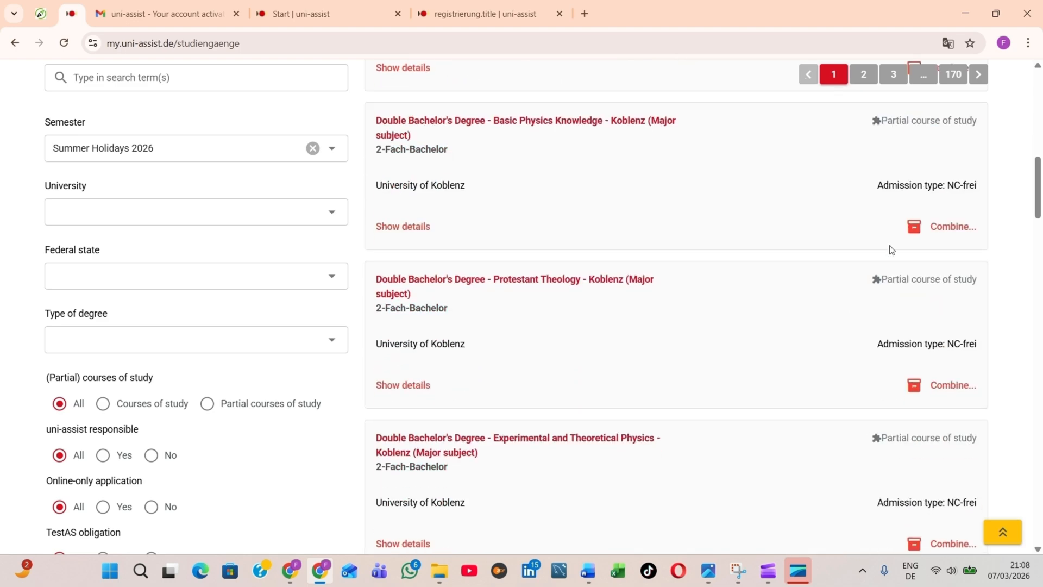
pyautogui.scroll(3, 890, 245)
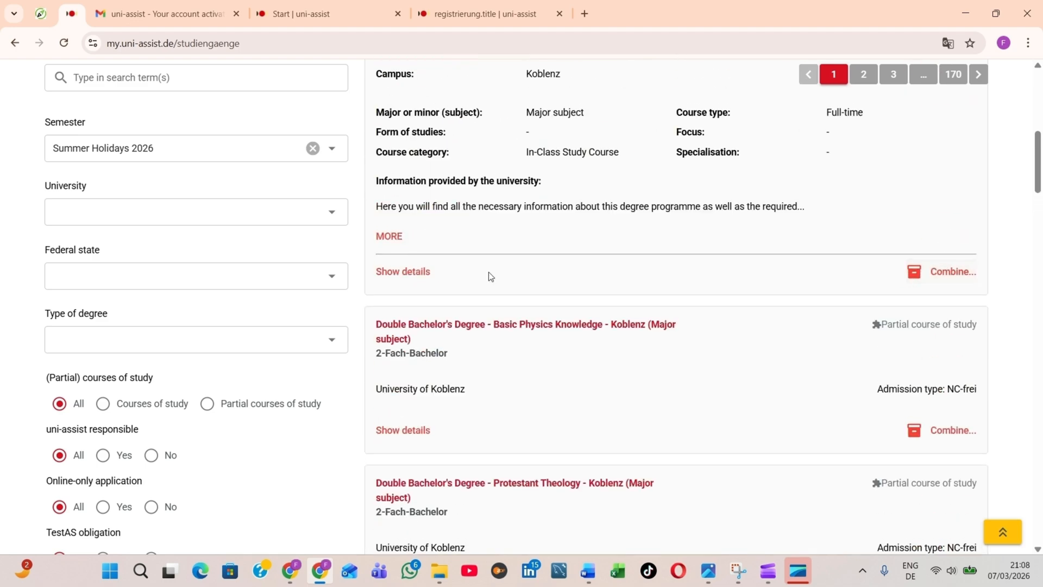
pyautogui.scroll(-4, 922, 276)
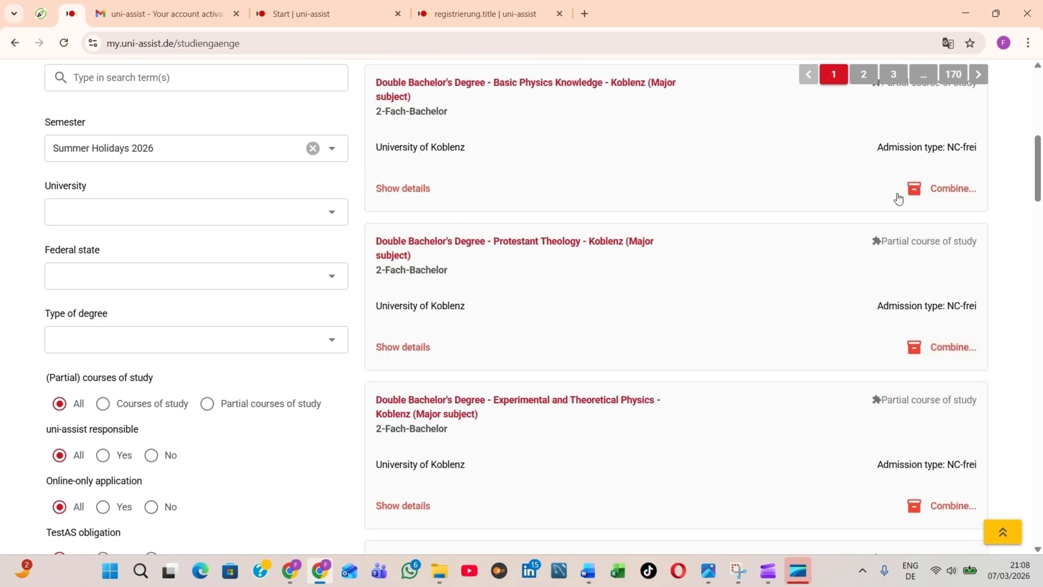
pyautogui.scroll(6, 902, 207)
pyautogui.click(943, 227)
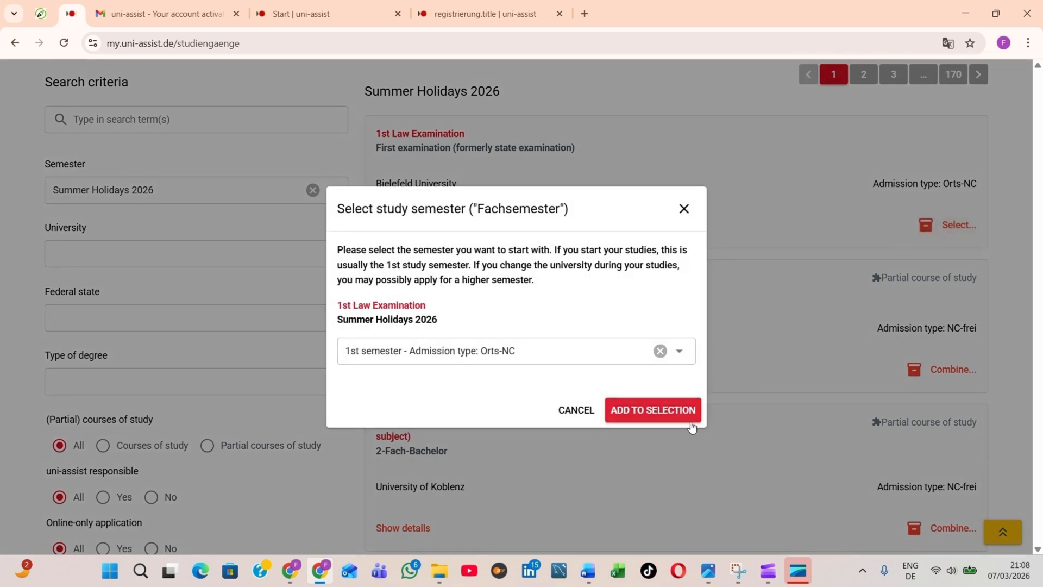
pyautogui.click(636, 417)
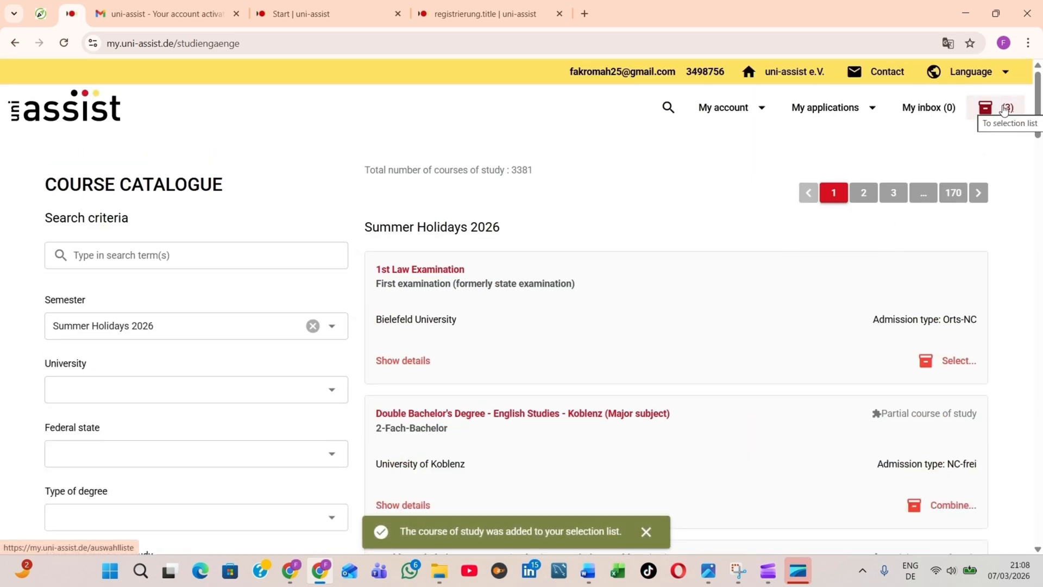
# Step: Open the selection list and remove the Global Health bachelor's course at Fulda University of Applied Sciences
pyautogui.click(1004, 109)
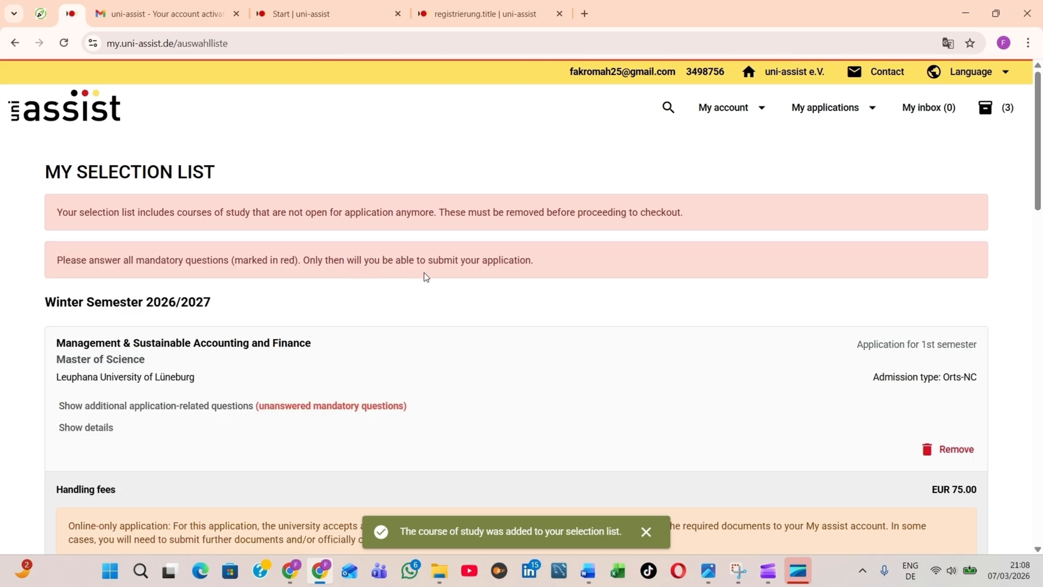
pyautogui.scroll(-5, 427, 277)
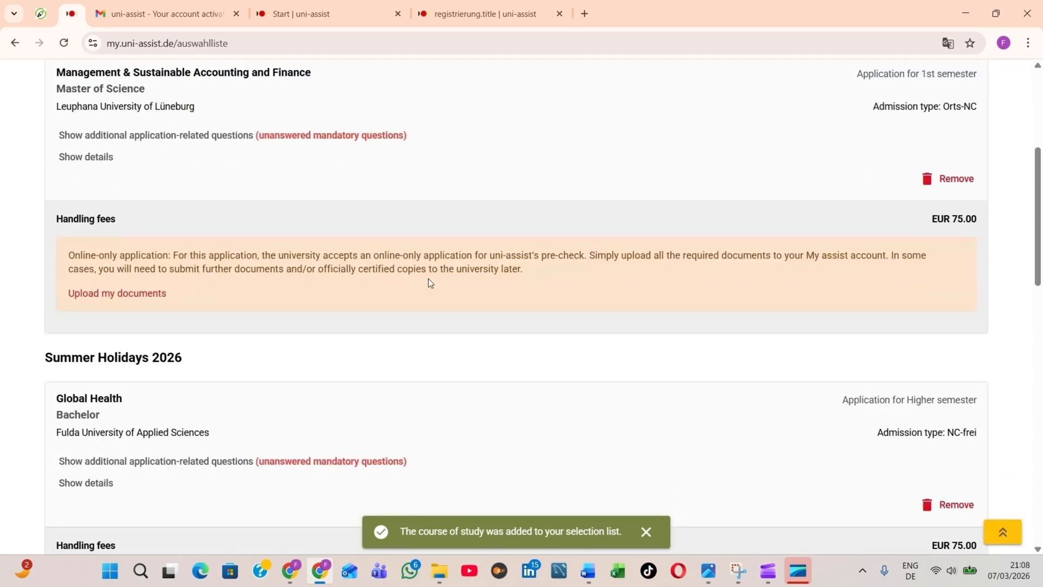
pyautogui.scroll(2, 428, 278)
pyautogui.scroll(-7, 438, 279)
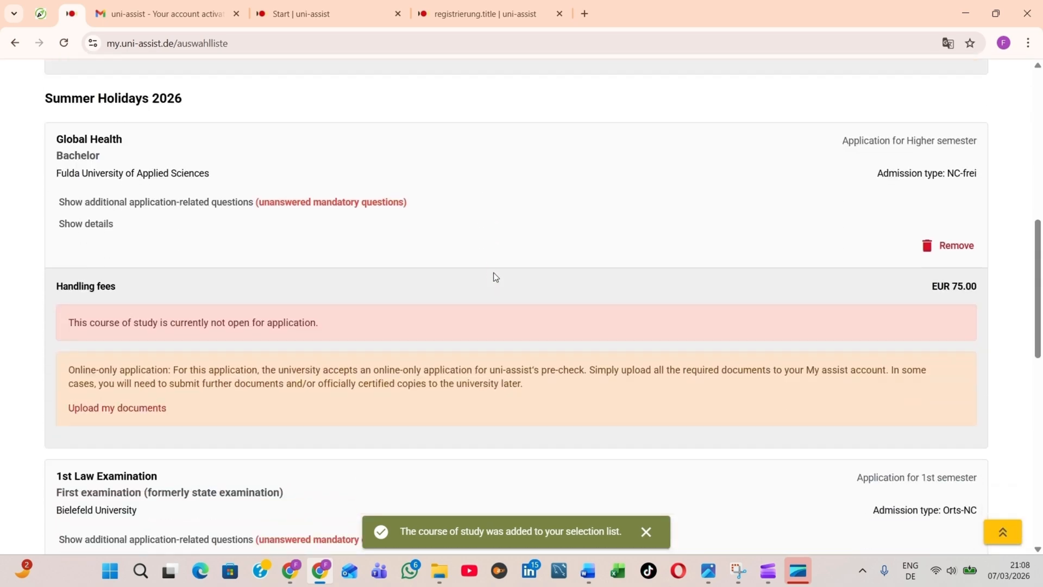
pyautogui.scroll(3, 544, 260)
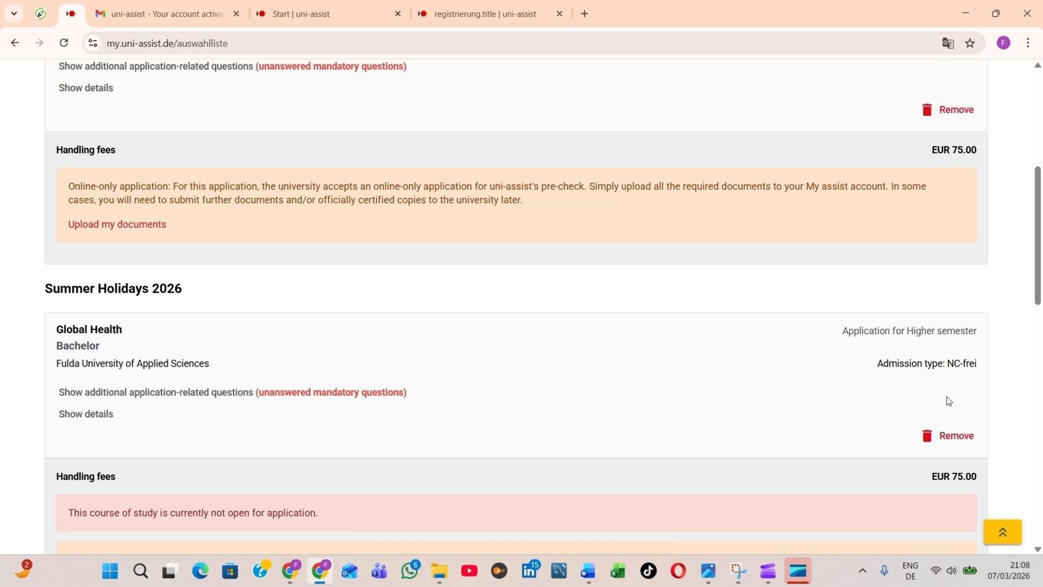
pyautogui.scroll(-1, 946, 397)
pyautogui.click(945, 368)
pyautogui.scroll(-1, 924, 342)
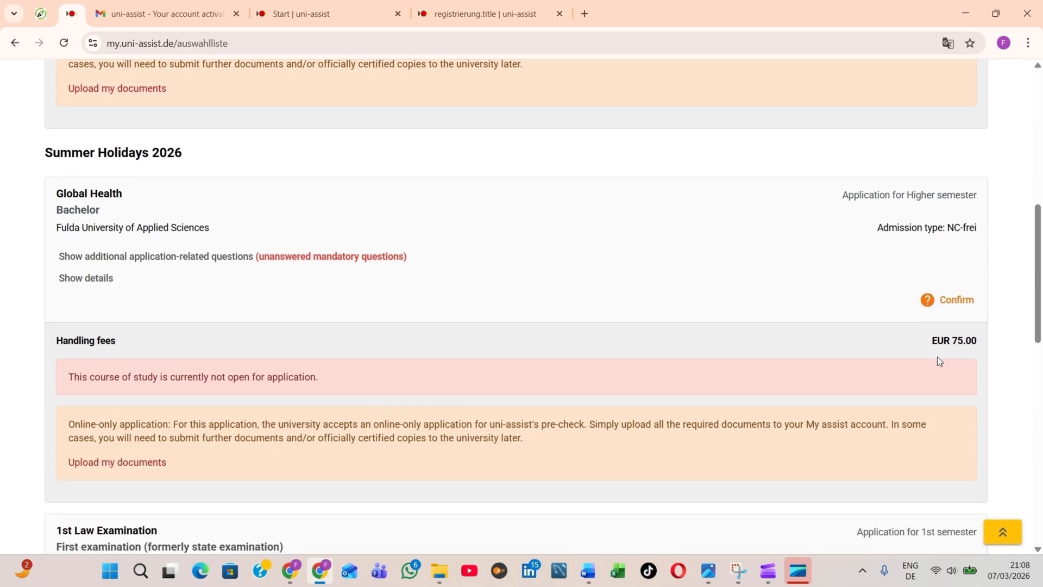
pyautogui.click(942, 304)
# Step: Remove the 1st Law Examination at Bielefeld University from the selection list and review the remaining entry
pyautogui.scroll(-5, 918, 348)
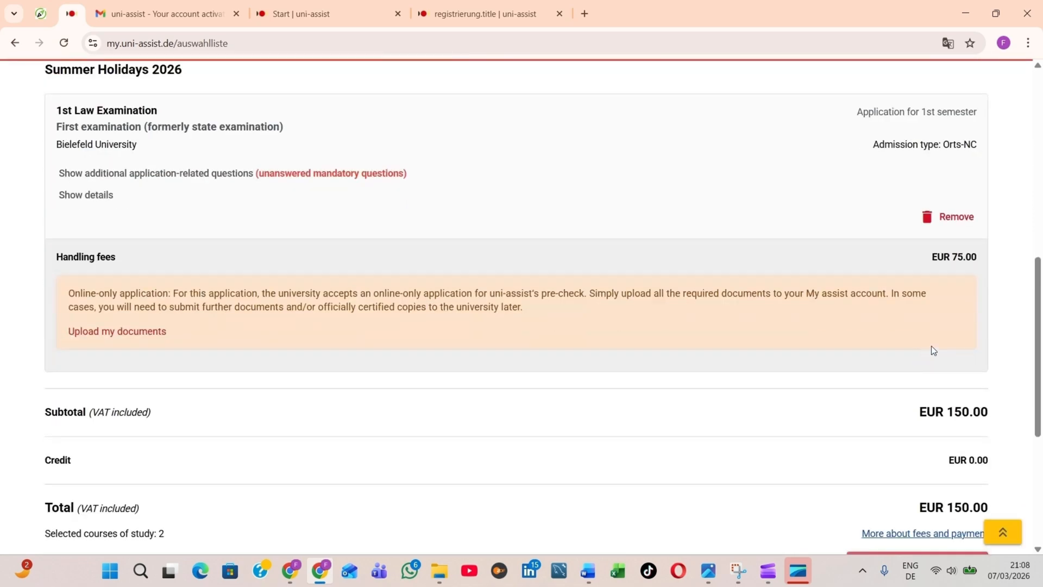
pyautogui.click(945, 219)
pyautogui.click(940, 221)
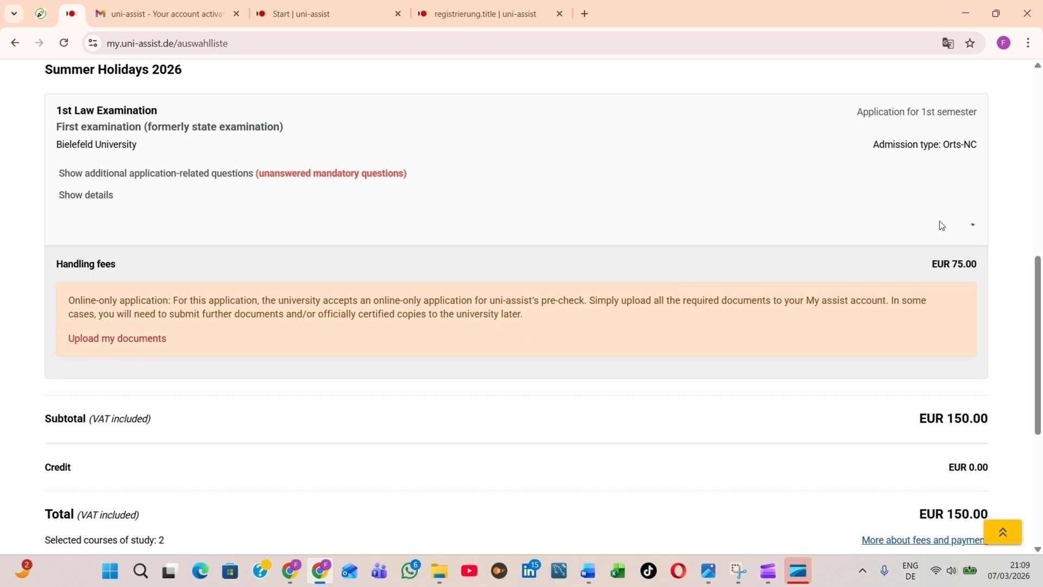
pyautogui.scroll(-3, 932, 362)
pyautogui.scroll(5, 922, 406)
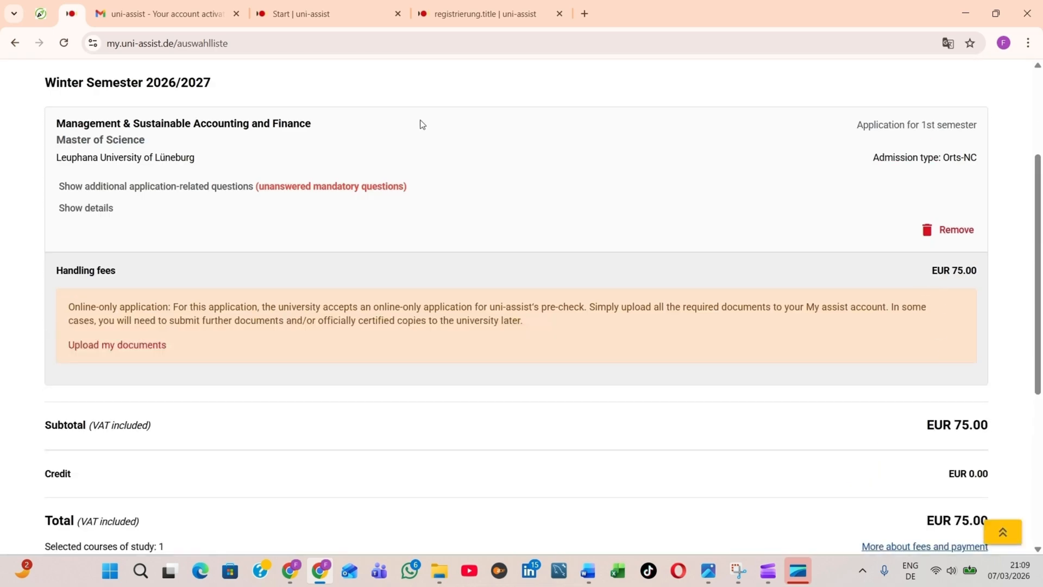
pyautogui.scroll(-1, 784, 301)
pyautogui.scroll(4, 576, 172)
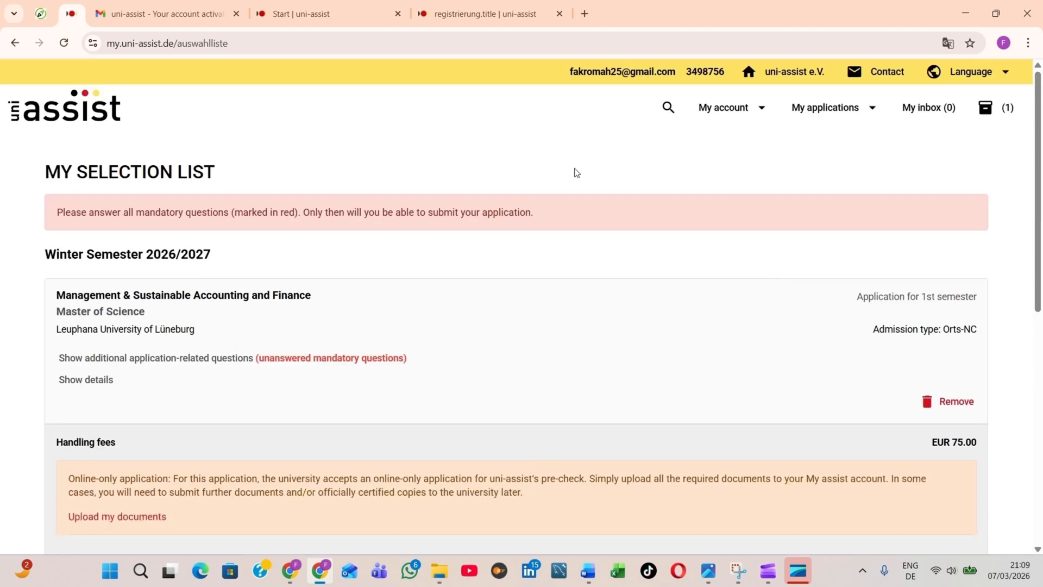
# Step: Search the courses of study for Winter Semester 2026/2027 at the Bergische University of Wuppertal
pyautogui.click(669, 107)
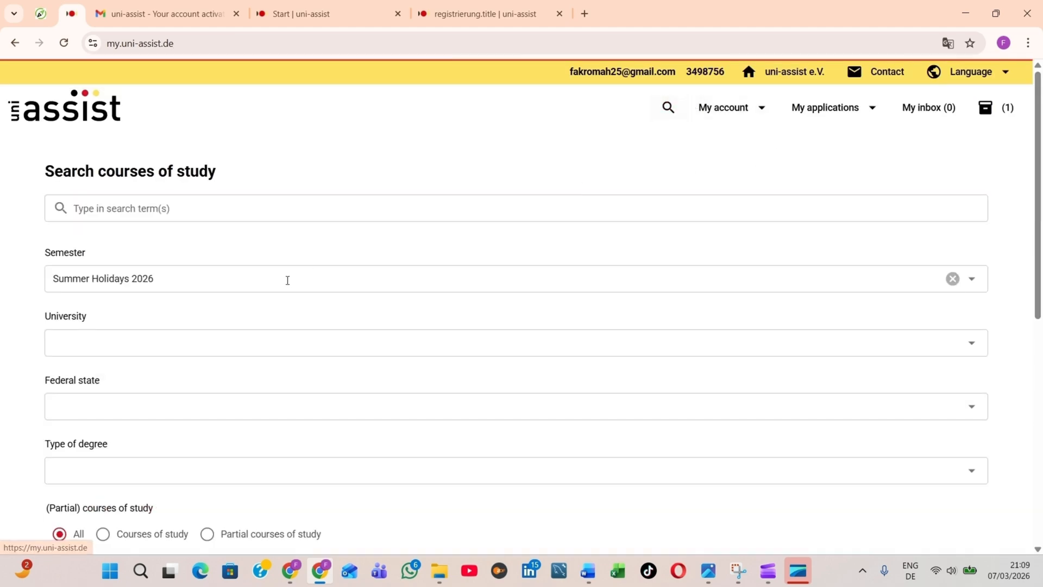
pyautogui.scroll(-1, 288, 280)
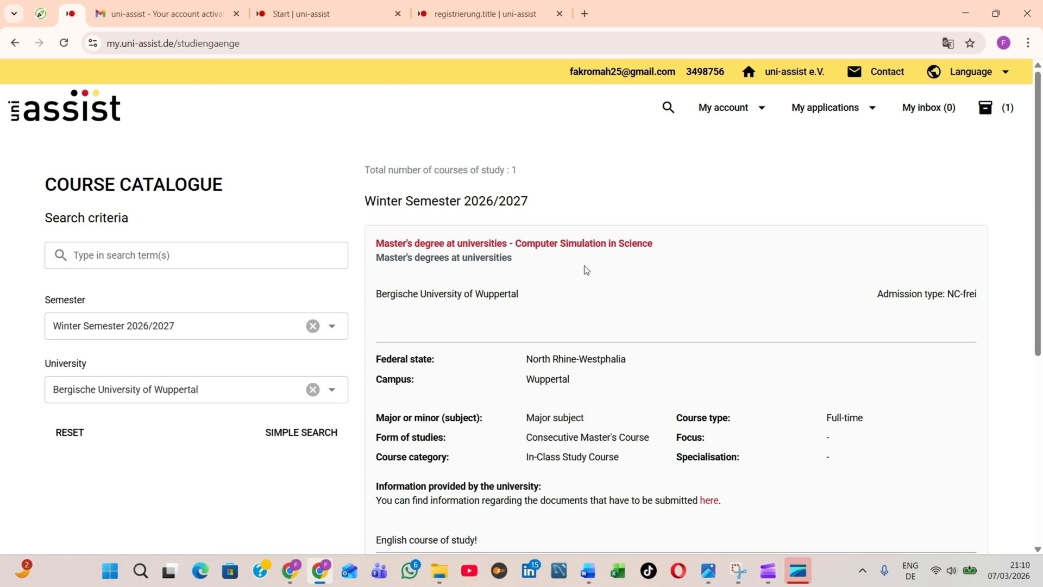
pyautogui.scroll(-1, 582, 266)
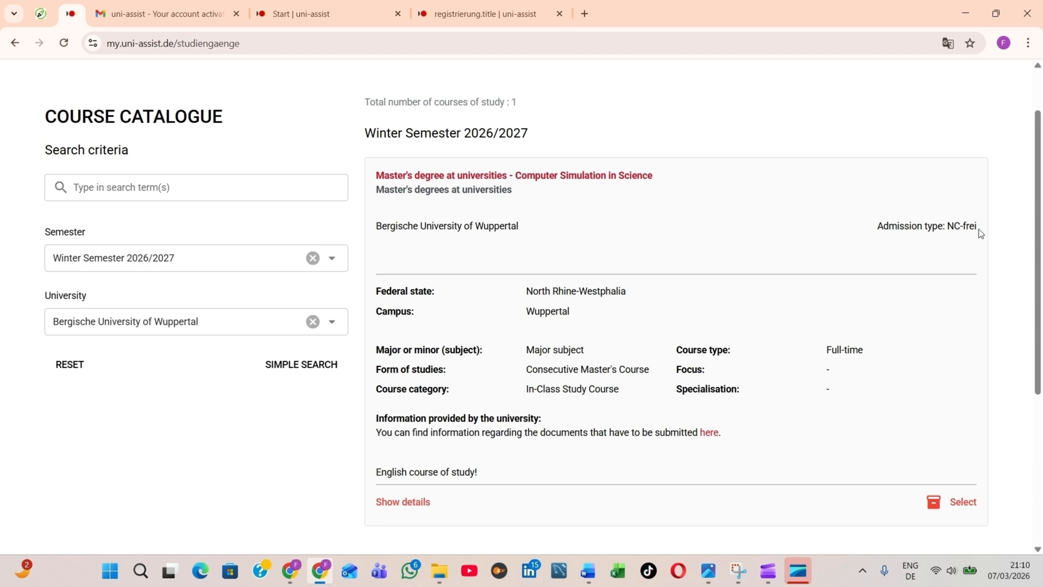
# Step: Check the admission type of the Computer Simulation in Science master's degree and add the course to the selection list
pyautogui.moveTo(976, 226); pyautogui.dragTo(930, 231)
pyautogui.moveTo(876, 226); pyautogui.dragTo(988, 230)
pyautogui.scroll(-5, 696, 220)
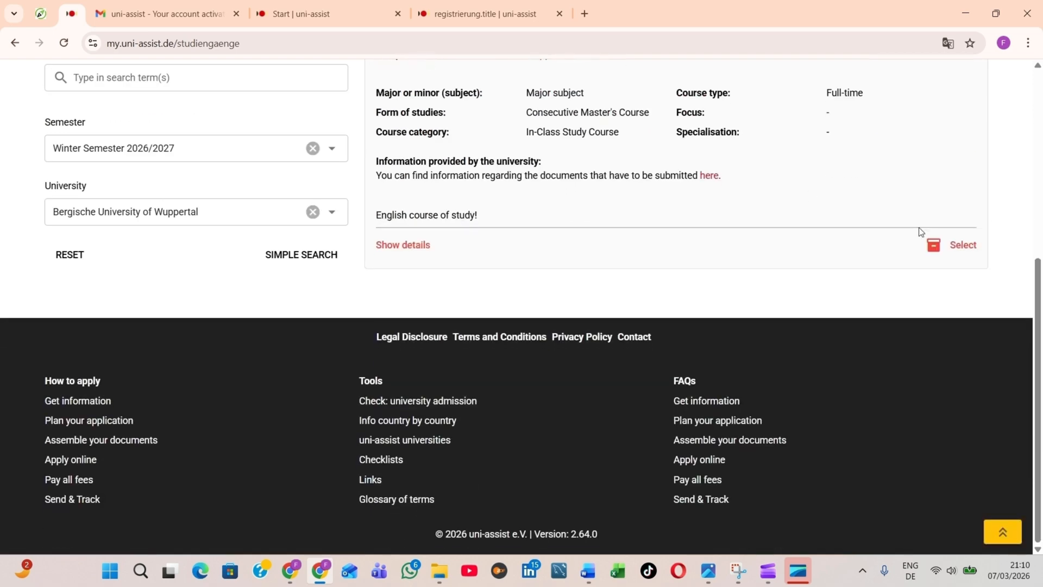
pyautogui.click(943, 253)
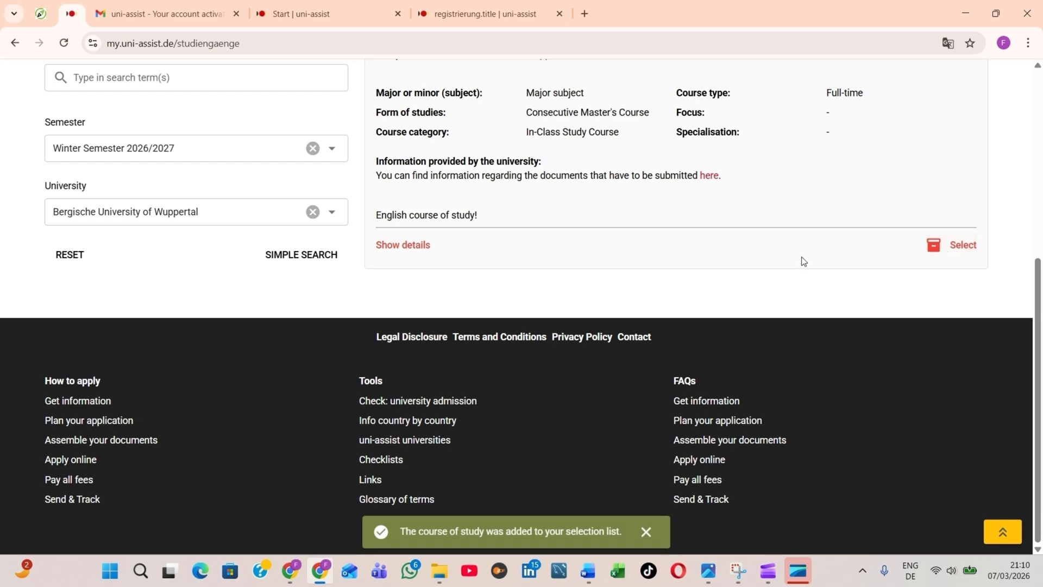
pyautogui.scroll(5, 802, 261)
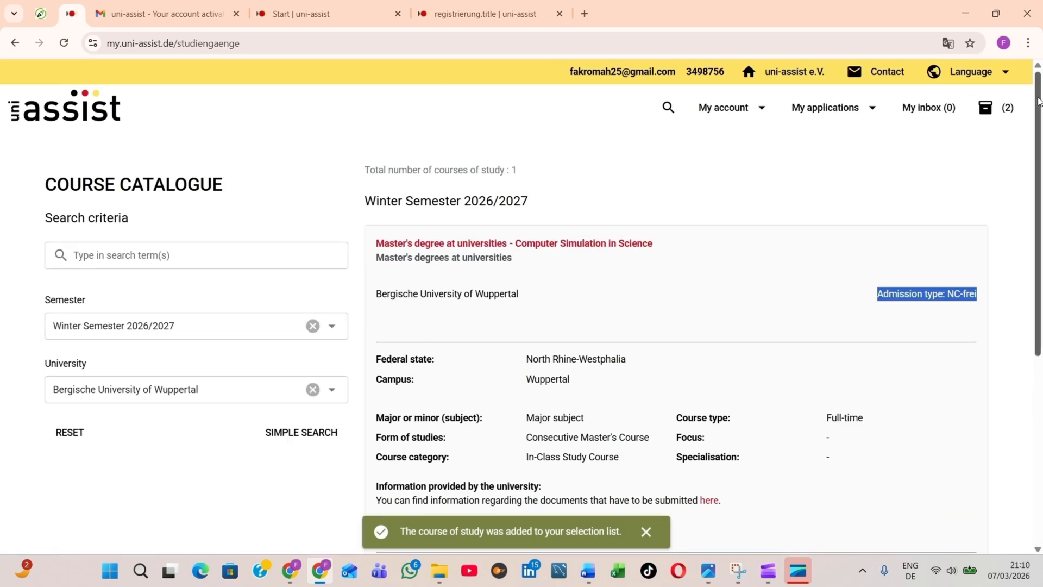
pyautogui.click(1023, 134)
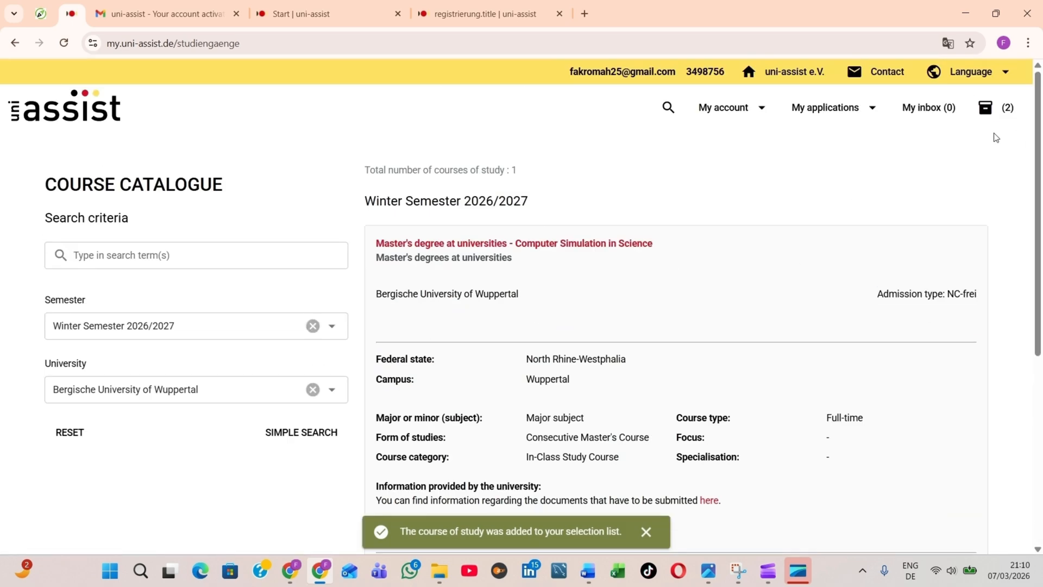
pyautogui.keyDown('ctrl'); pyautogui.scroll(8, 996, 137); pyautogui.keyUp('ctrl')
pyautogui.moveTo(1004, 218); pyautogui.dragTo(643, 202)
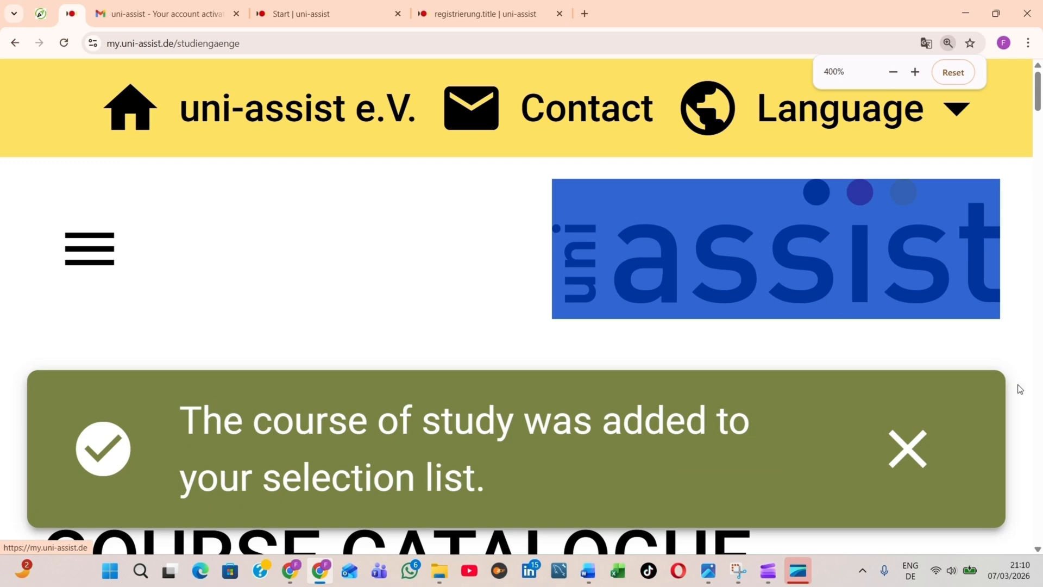
pyautogui.scroll(-4, 978, 356)
pyautogui.scroll(4, 960, 347)
pyautogui.keyDown('ctrl'); pyautogui.scroll(-8, 931, 303); pyautogui.keyUp('ctrl')
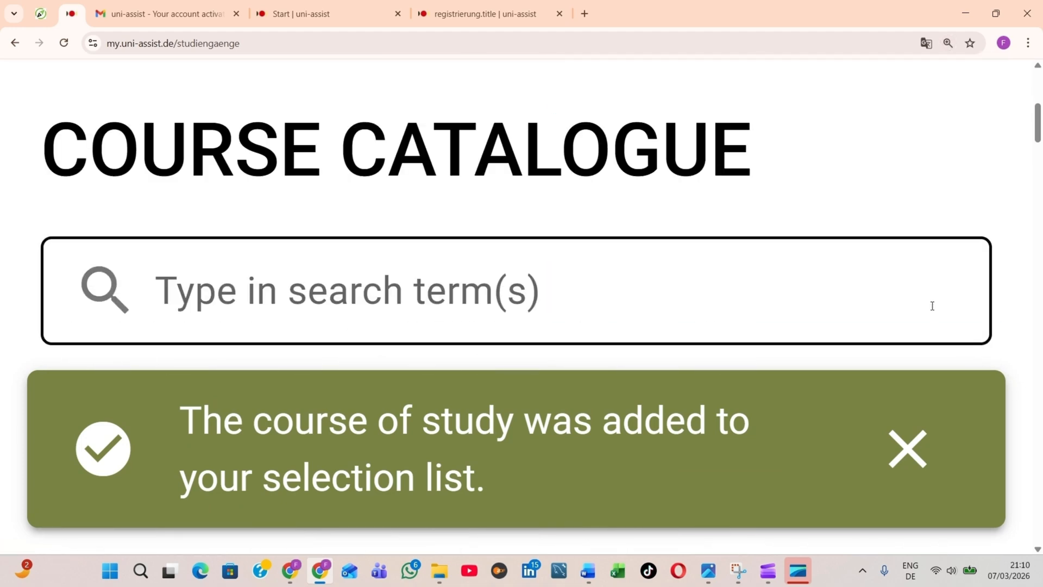
pyautogui.keyDown('ctrl'); pyautogui.scroll(-4, 929, 302); pyautogui.keyUp('ctrl')
pyautogui.scroll(1, 959, 190)
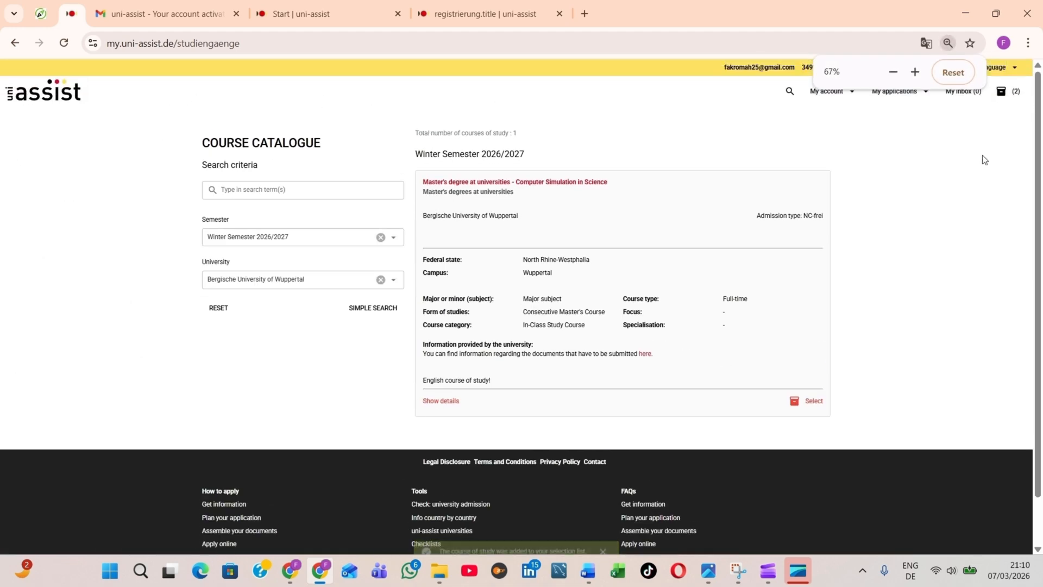
# Step: Open the selection list and examine each selected course's handling fees and the total amount payable
pyautogui.click(1014, 98)
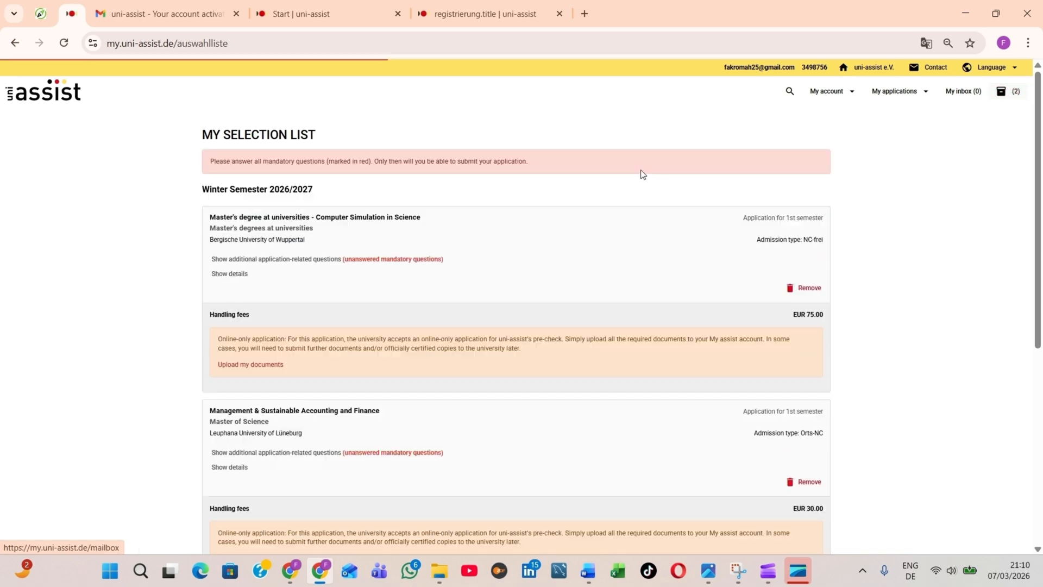
pyautogui.keyDown('ctrl'); pyautogui.scroll(4, 541, 282); pyautogui.keyUp('ctrl')
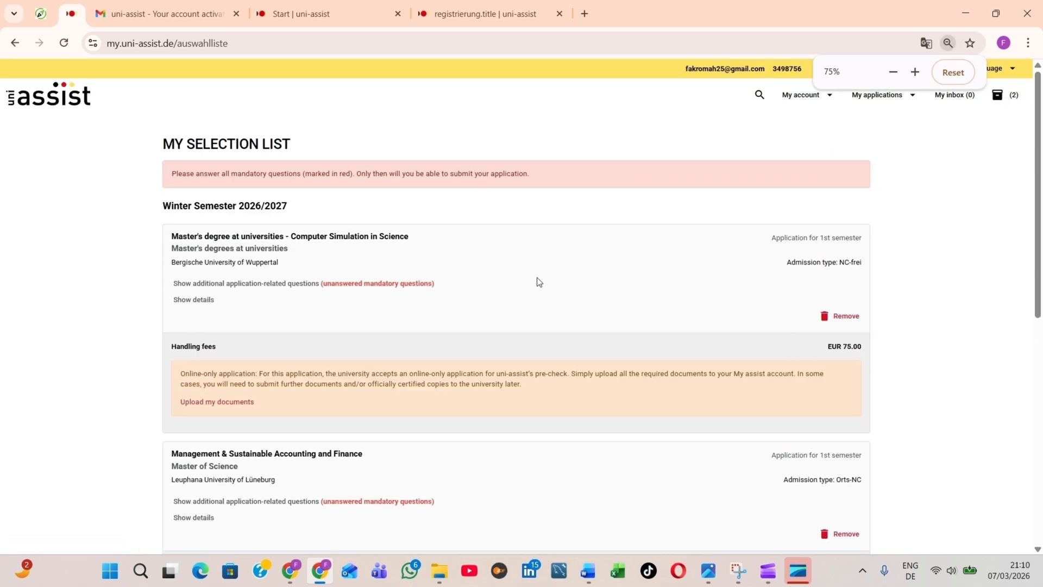
pyautogui.scroll(-5, 792, 279)
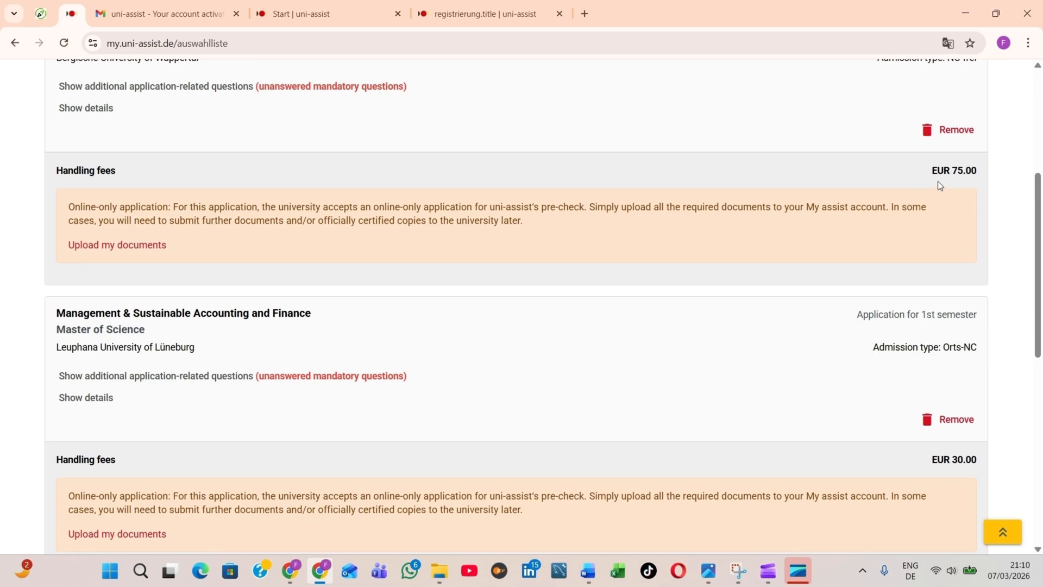
pyautogui.scroll(-3, 949, 426)
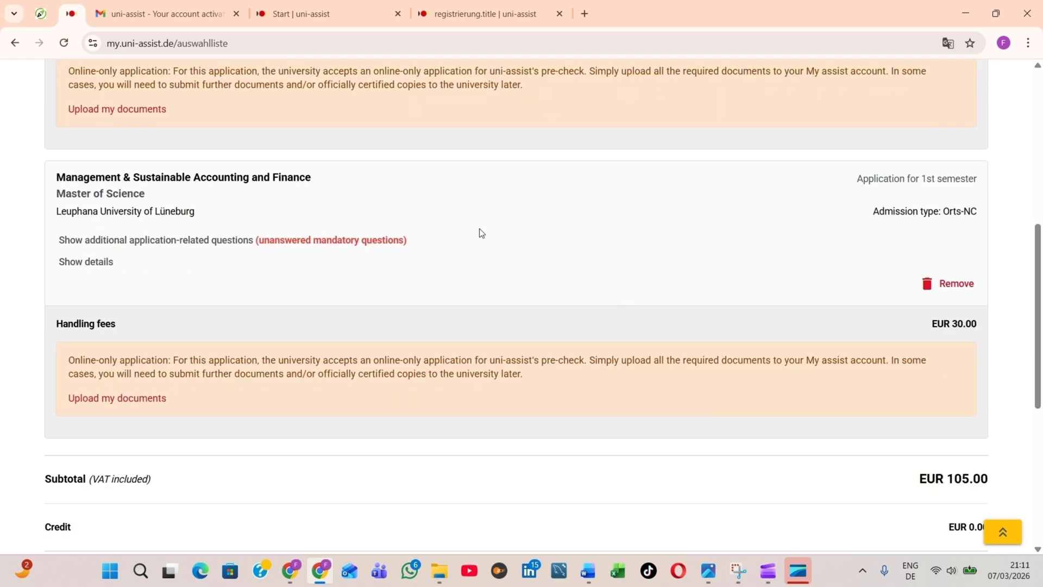
pyautogui.scroll(-3, 480, 233)
pyautogui.scroll(7, 648, 220)
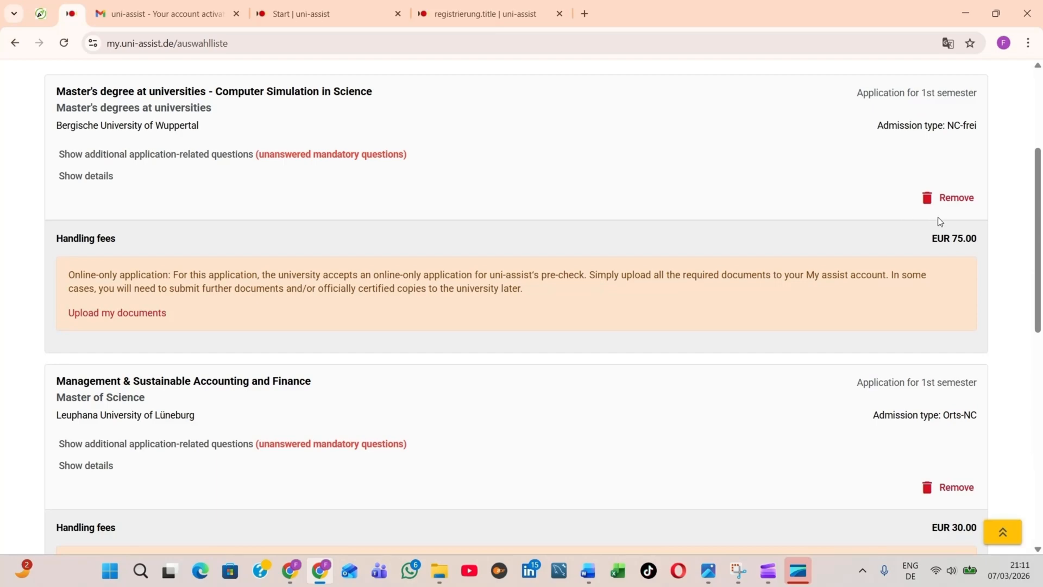
pyautogui.scroll(-6, 958, 233)
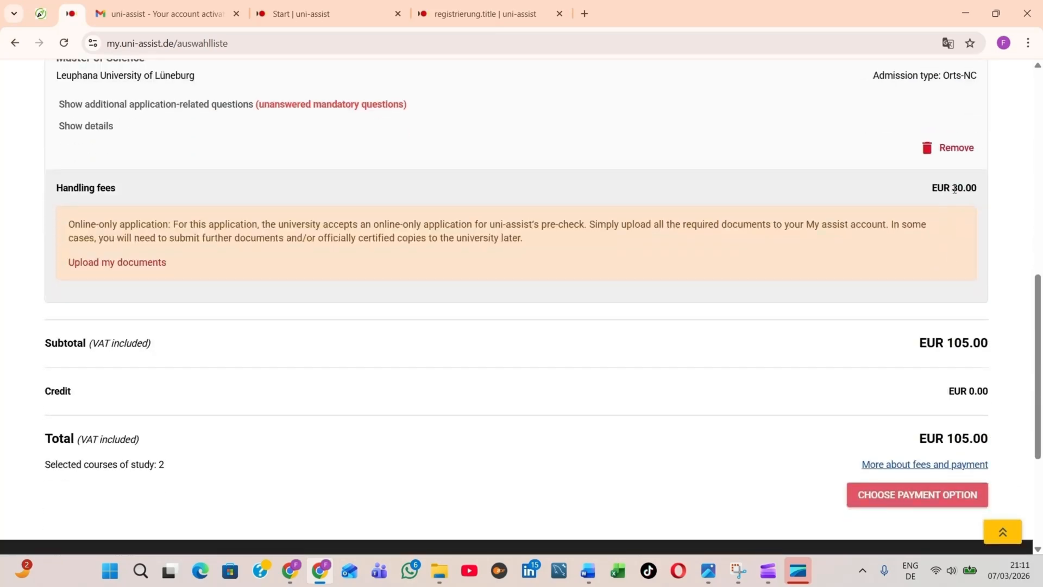
pyautogui.scroll(6, 740, 212)
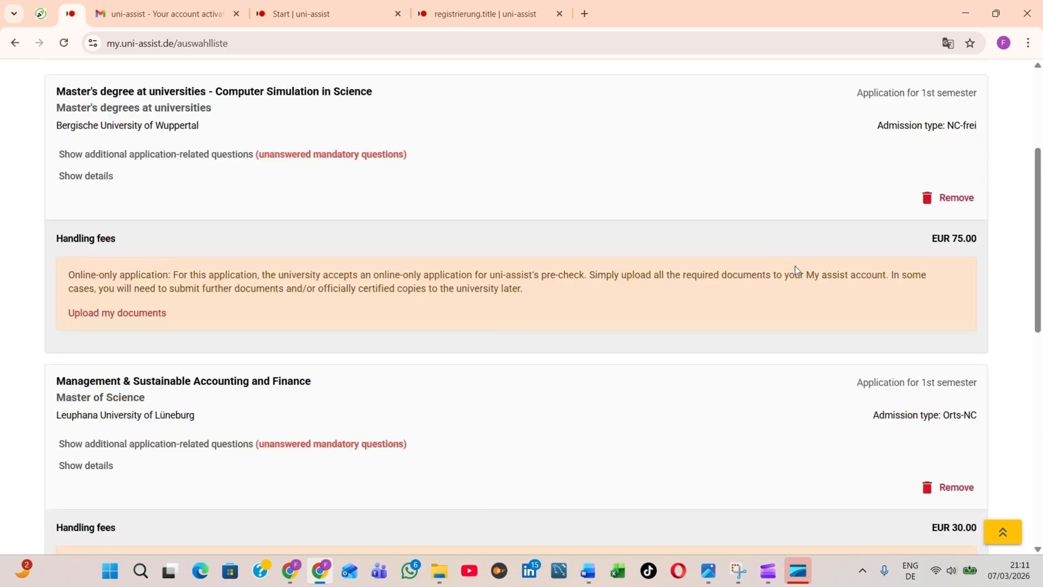
pyautogui.scroll(-6, 853, 233)
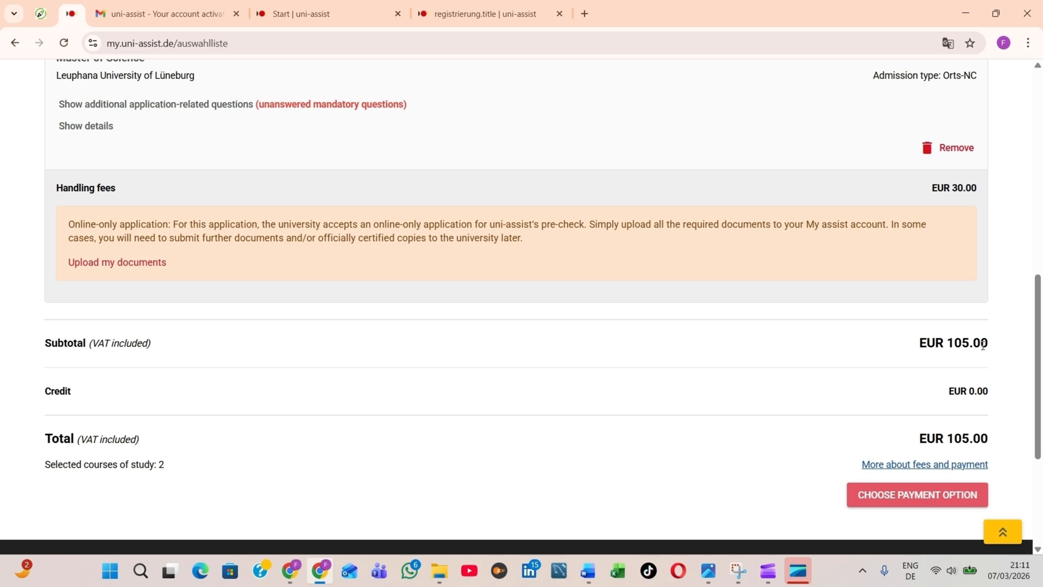
pyautogui.scroll(5, 773, 321)
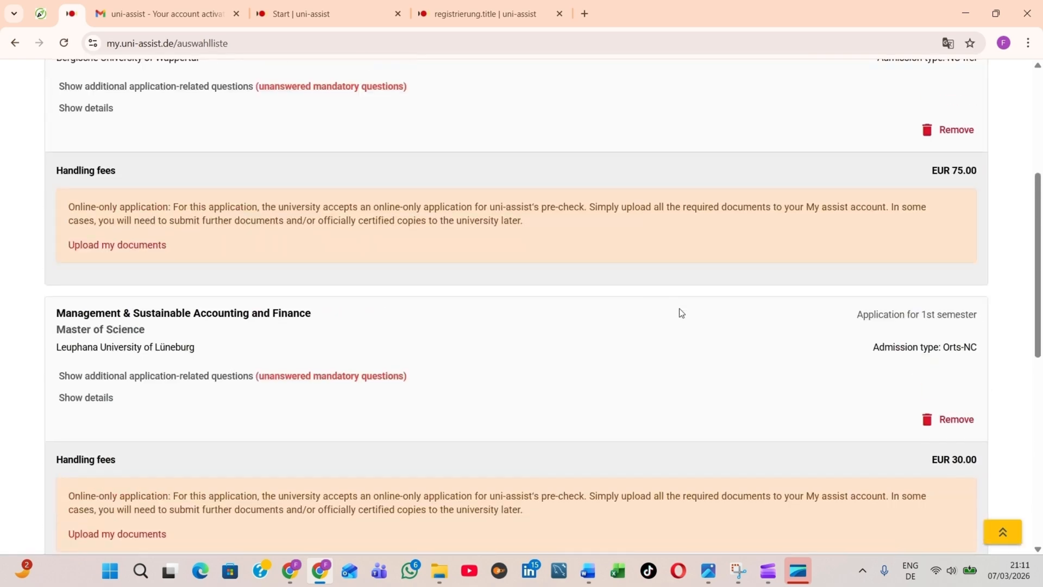
pyautogui.scroll(4, 681, 313)
pyautogui.scroll(-10, 742, 330)
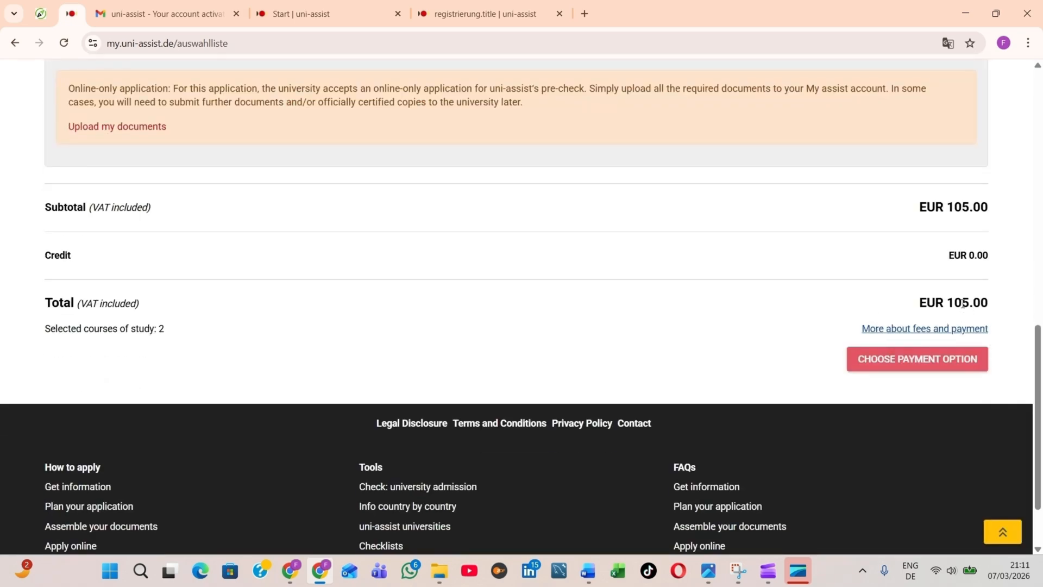
# Step: Open the additional application-related questions for the Computer Simulation in Science master's degree in the selection list
pyautogui.scroll(4, 963, 304)
pyautogui.scroll(6, 670, 296)
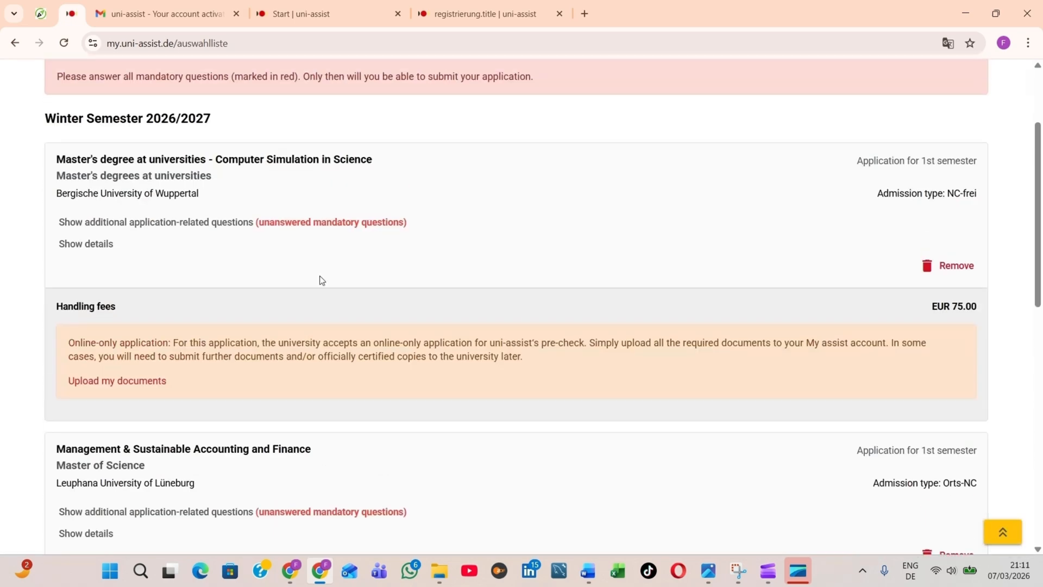
pyautogui.scroll(3, 262, 243)
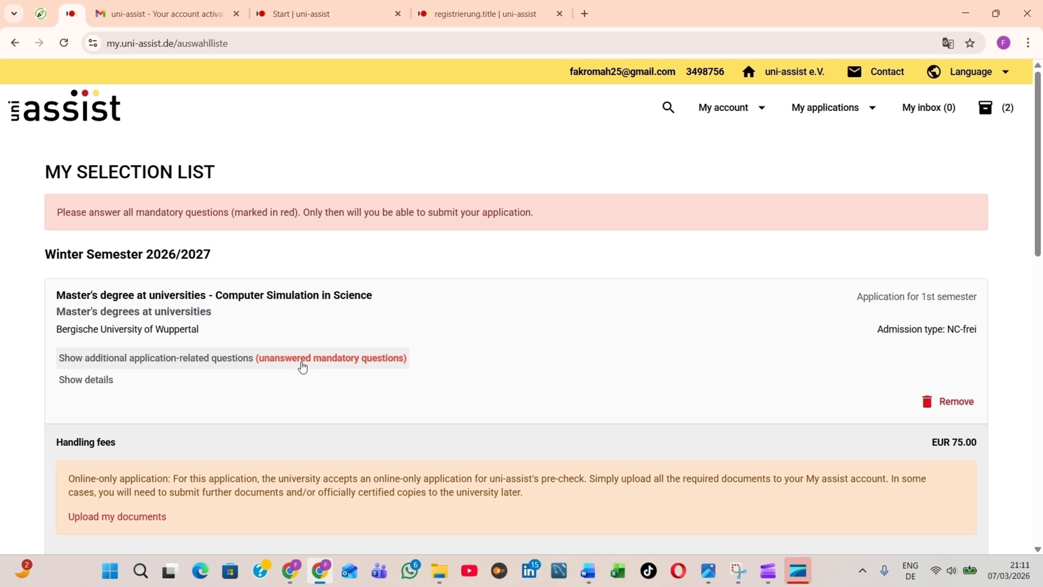
pyautogui.scroll(-3, 312, 359)
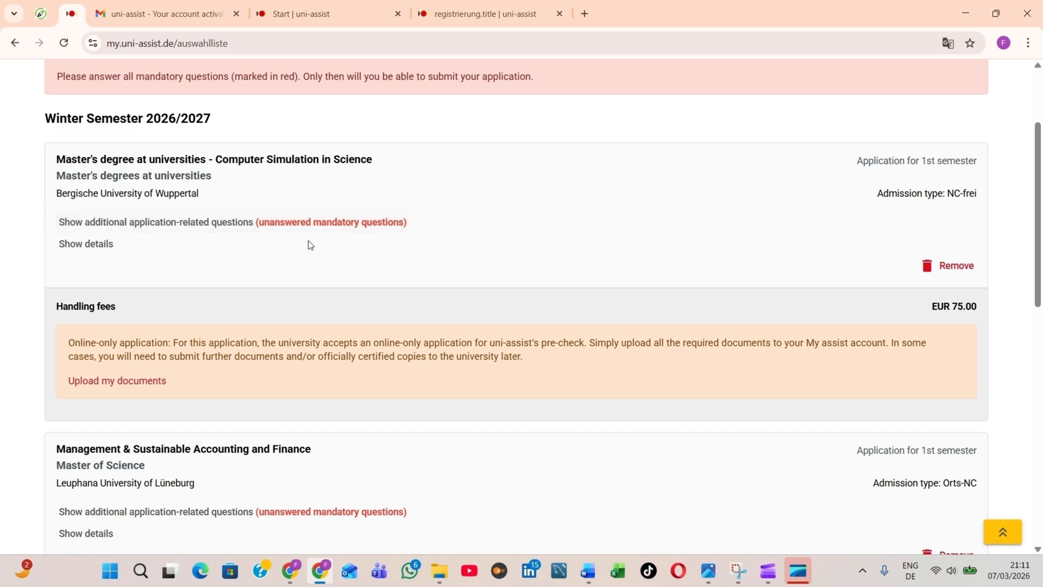
pyautogui.hotkey('ctrl', '+')
pyautogui.hotkey('ctrl', '+')
pyautogui.hotkey('ctrl', '+')
pyautogui.hotkey('ctrl', '+')
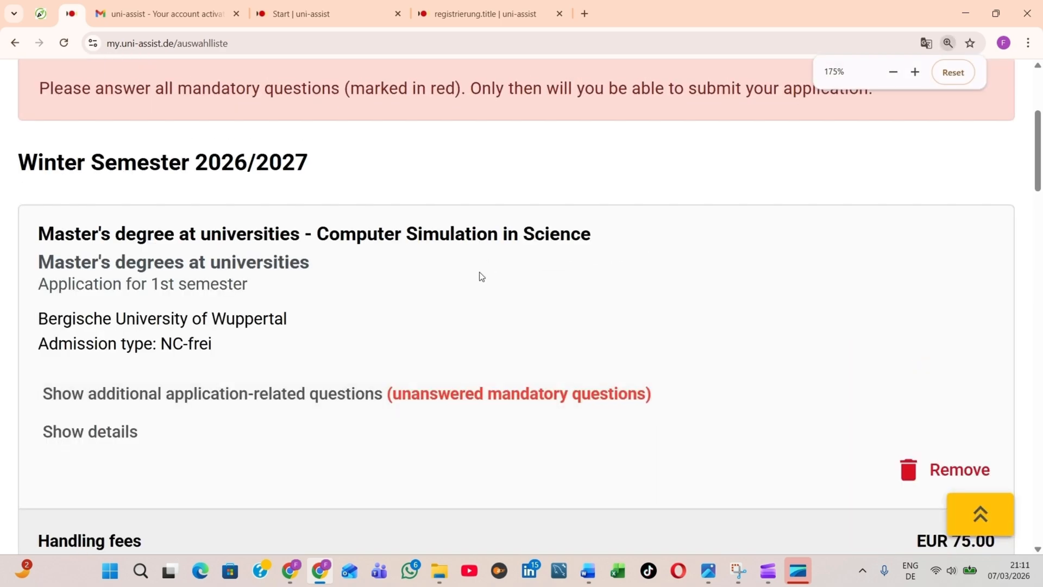
pyautogui.scroll(-2, 466, 280)
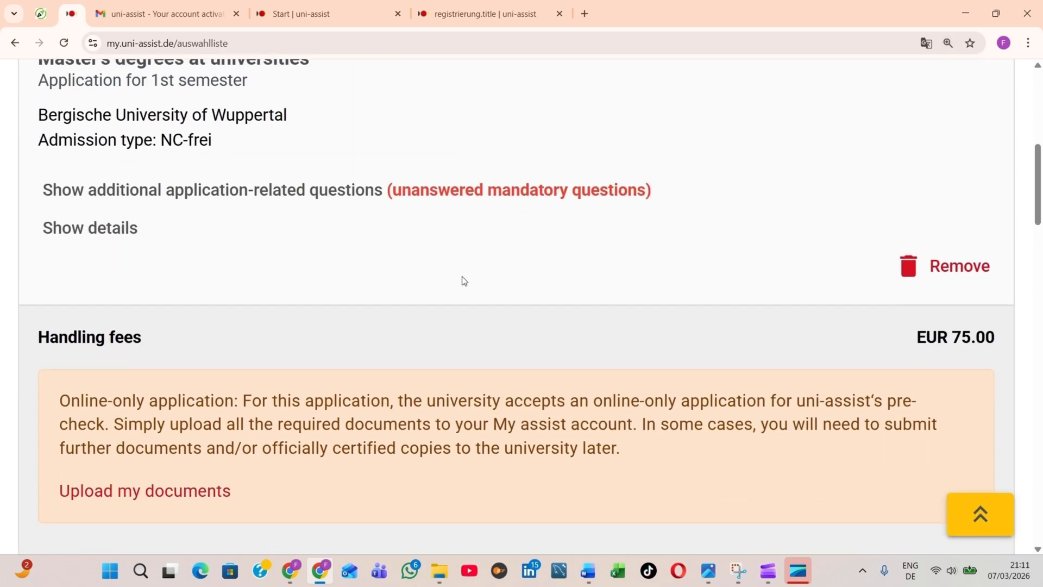
pyautogui.scroll(2, 465, 278)
pyautogui.scroll(-1, 464, 262)
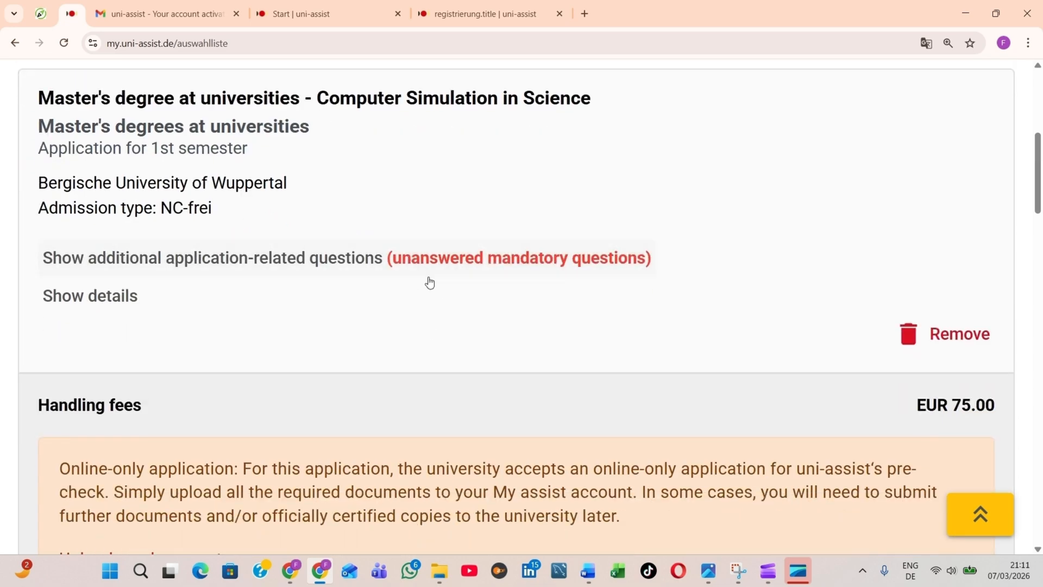
pyautogui.click(553, 266)
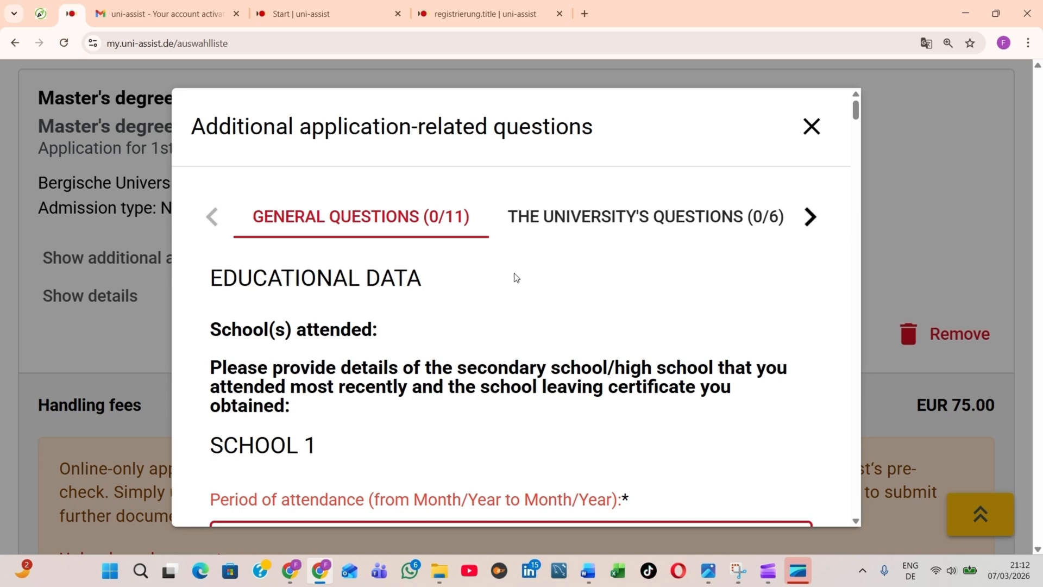
# Step: Examine the general questions on schooling, entrance exam and studies in and outside Germany, and close the form without saving
pyautogui.hotkey('ctrl', '-')
pyautogui.hotkey('ctrl', '-')
pyautogui.hotkey('ctrl', '-')
pyautogui.hotkey('ctrl', '-')
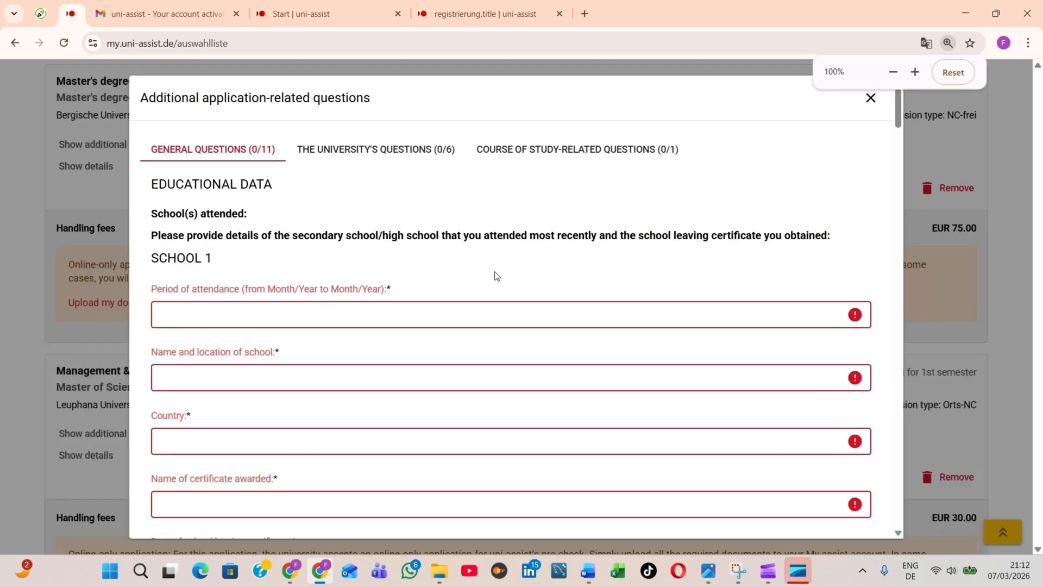
pyautogui.scroll(-15, 280, 251)
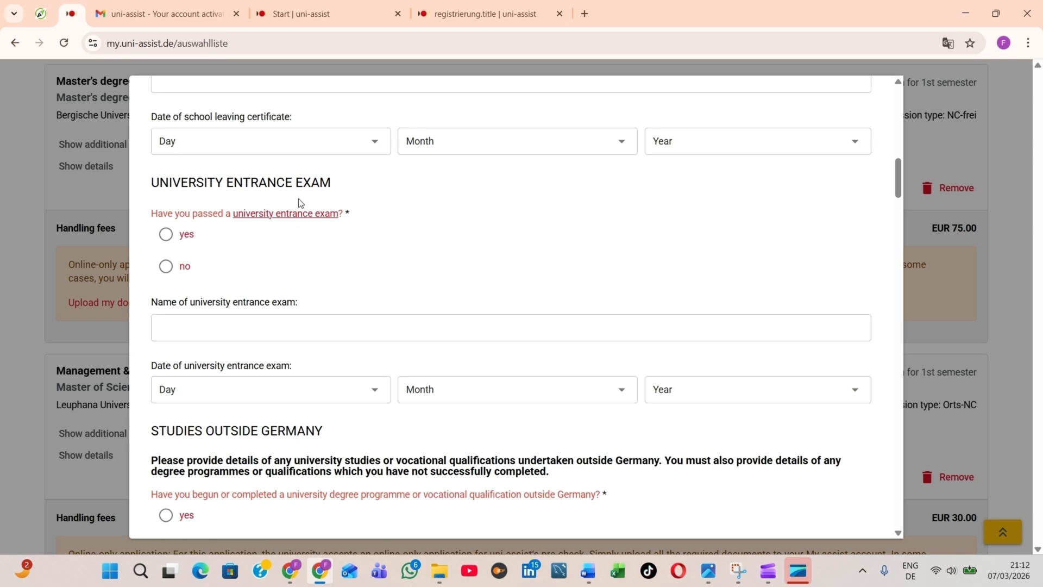
pyautogui.scroll(-5, 299, 202)
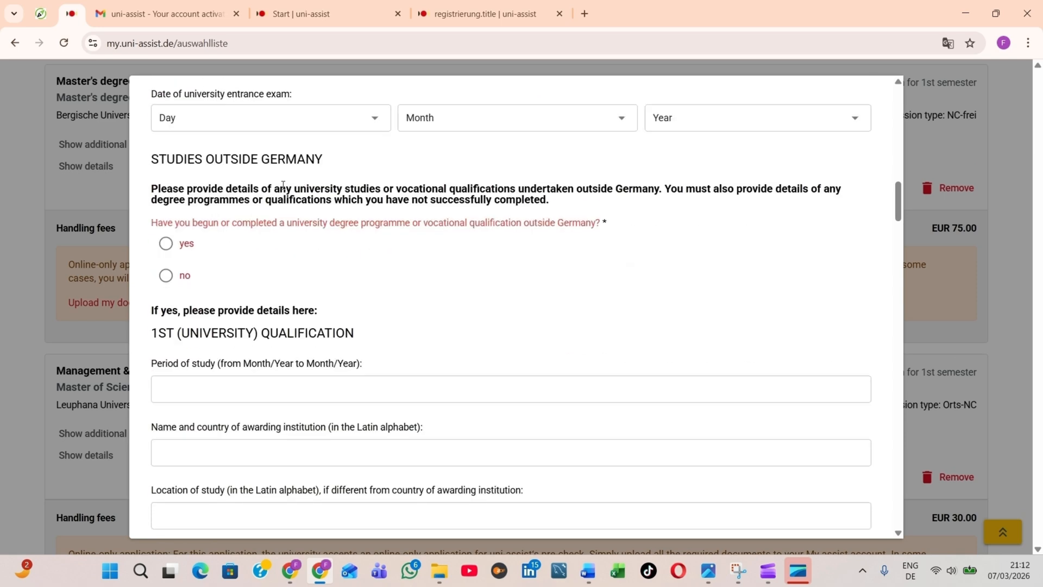
pyautogui.scroll(-20, 283, 184)
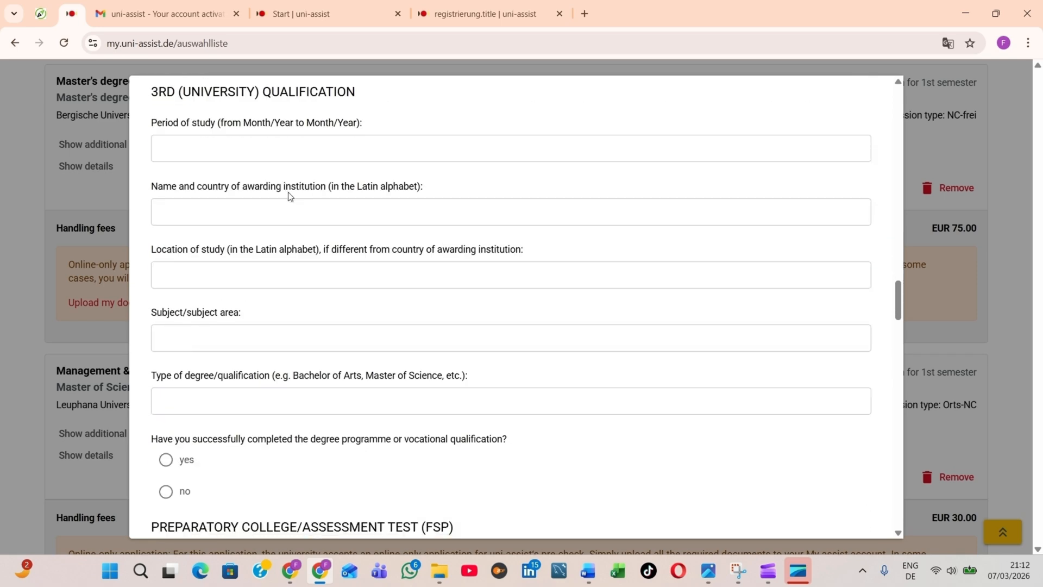
pyautogui.scroll(-20, 289, 197)
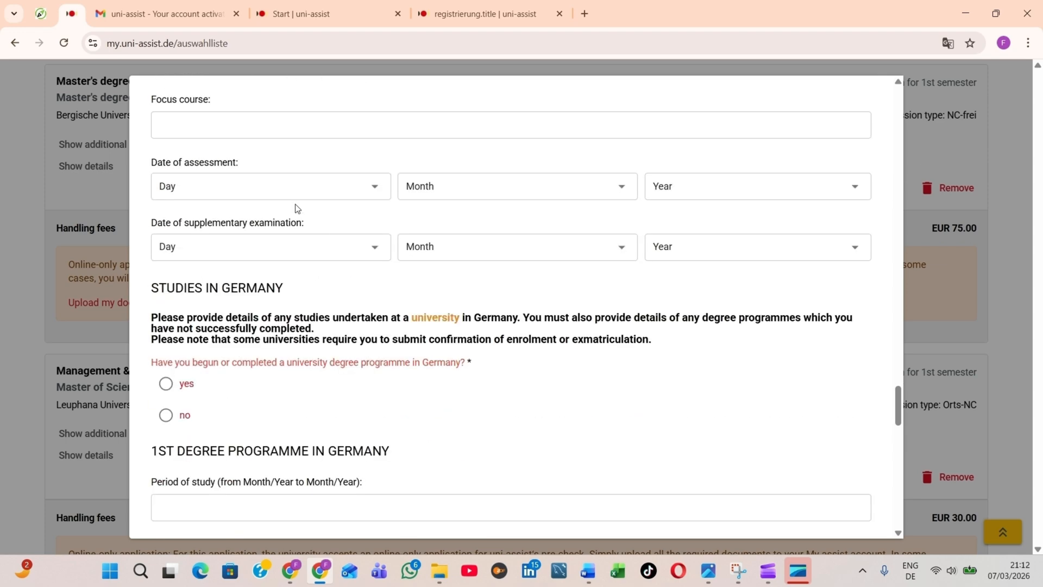
pyautogui.scroll(-12, 296, 206)
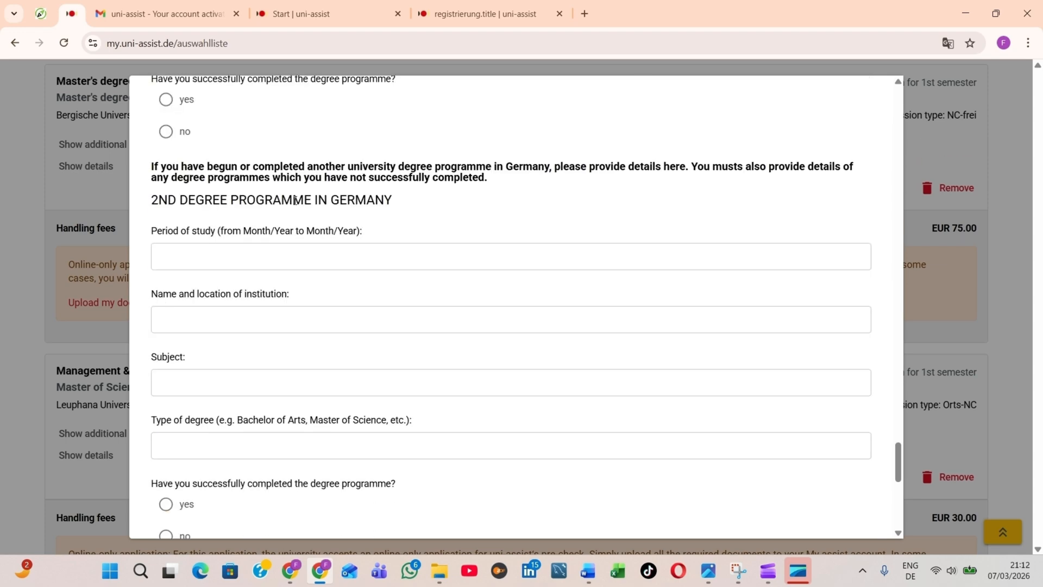
pyautogui.scroll(-8, 294, 201)
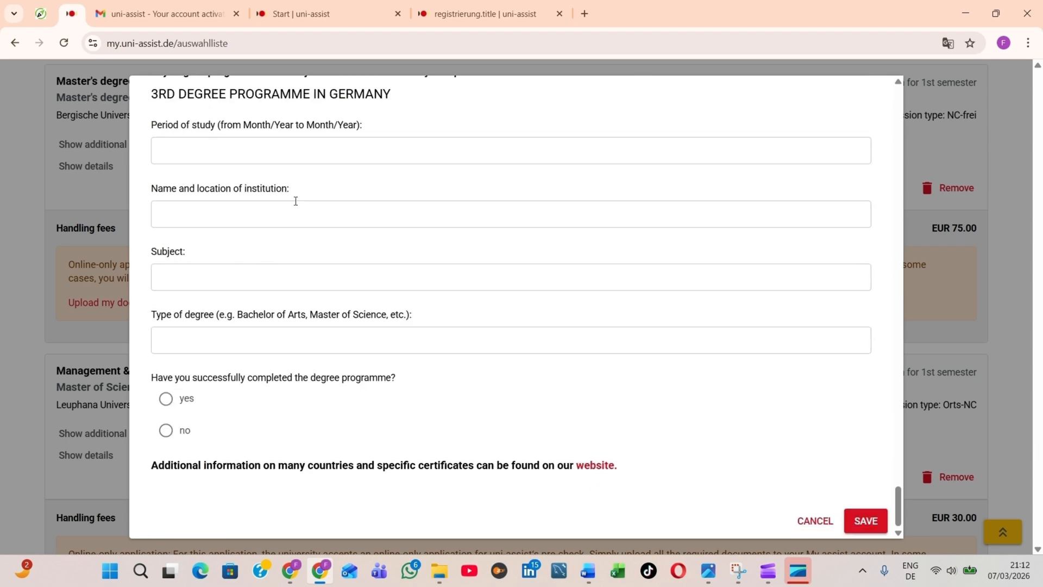
pyautogui.scroll(6, 295, 201)
pyautogui.scroll(-2, 293, 204)
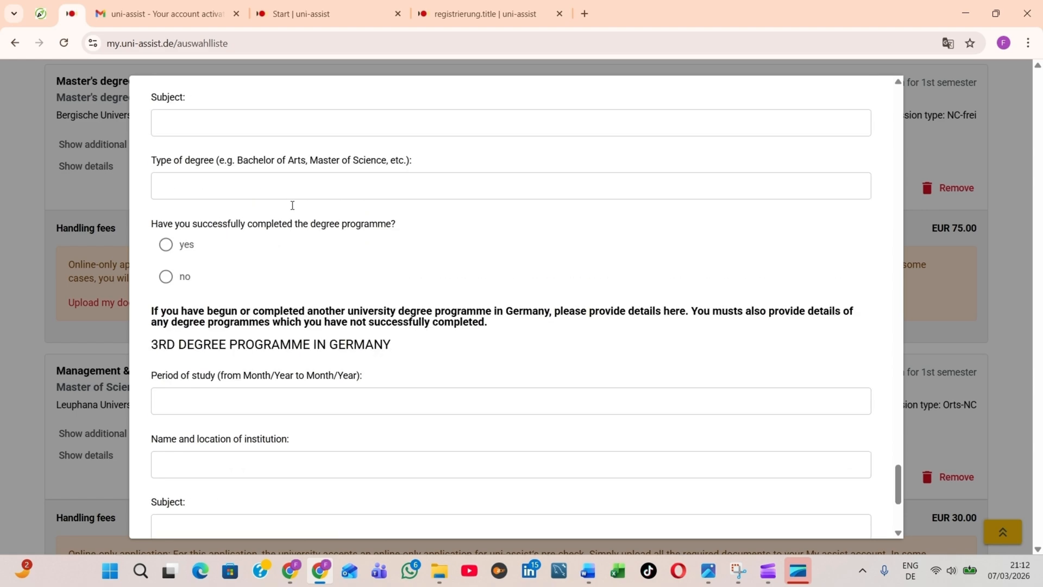
pyautogui.scroll(-5, 293, 207)
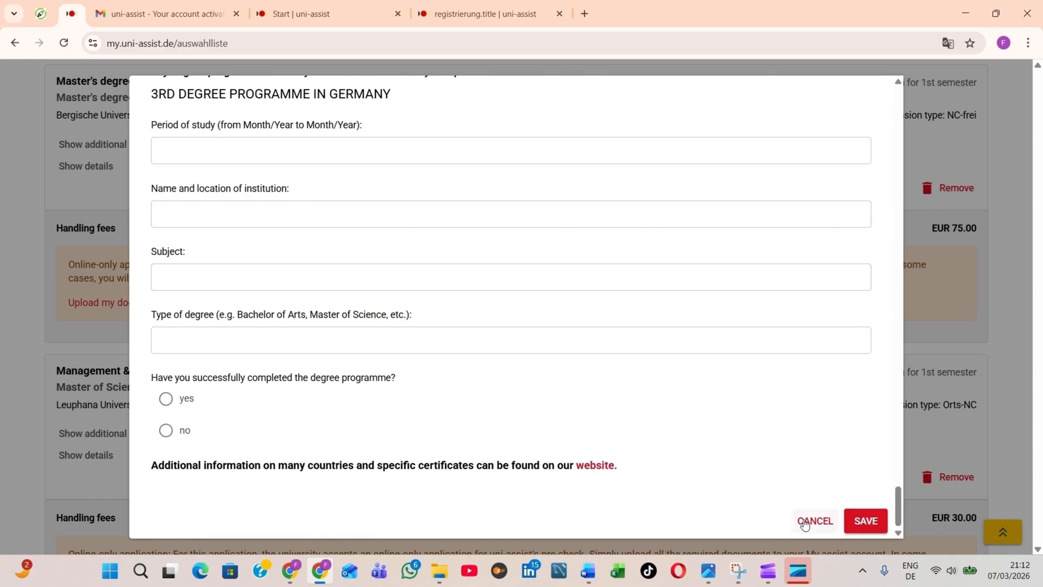
pyautogui.click(805, 523)
# Step: Return to the start of the selection list and open the applicant's documents page
pyautogui.scroll(3, 282, 201)
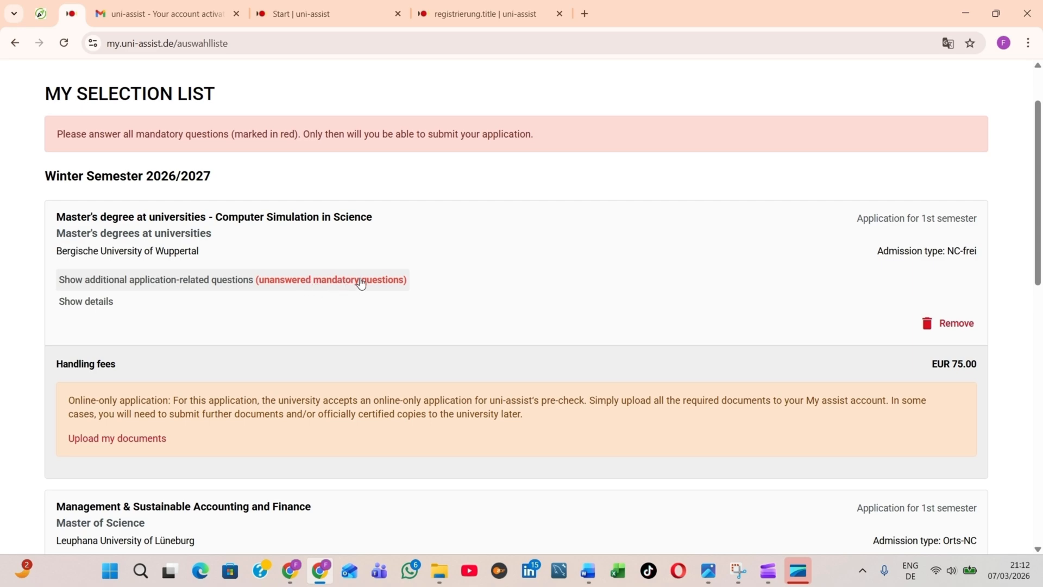
pyautogui.scroll(-7, 380, 282)
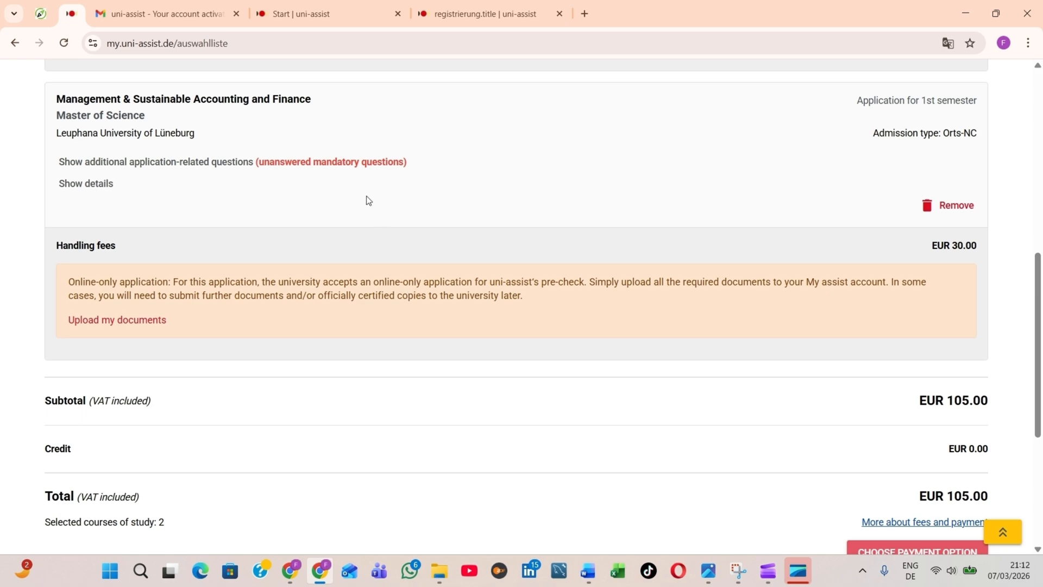
pyautogui.scroll(8, 367, 196)
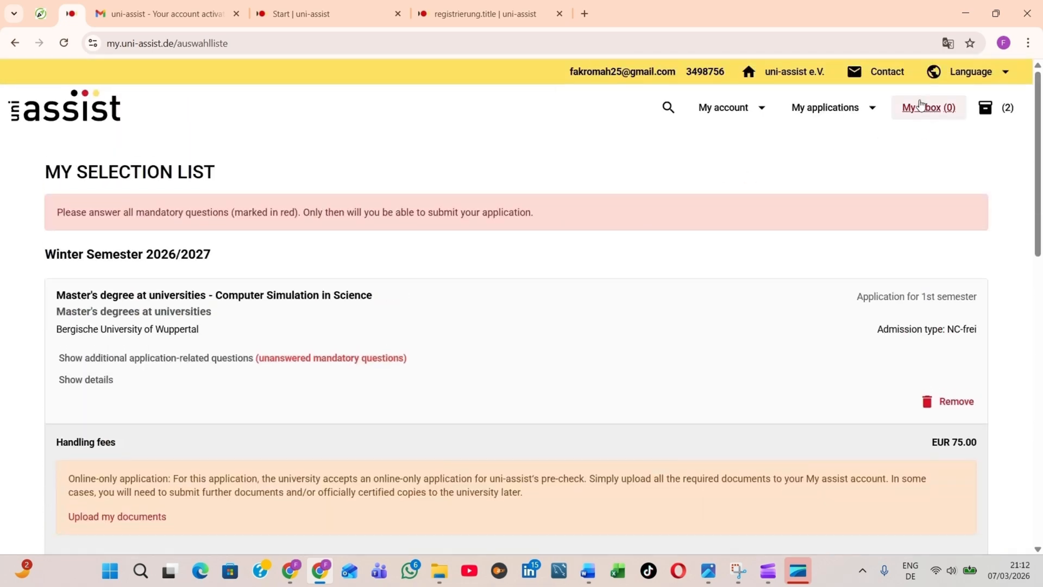
pyautogui.click(875, 111)
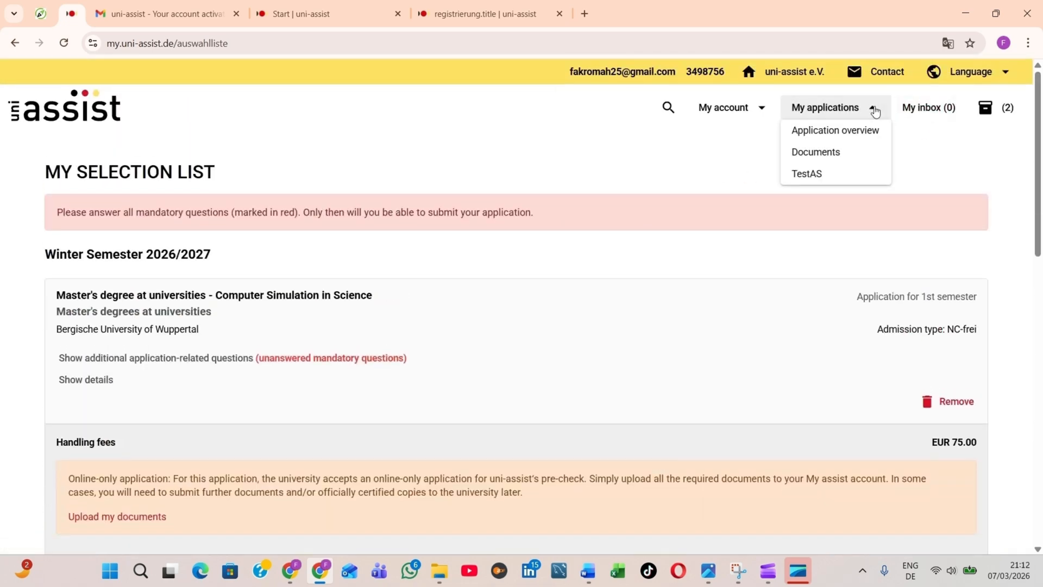
pyautogui.hotkey('ctrl', '+')
pyautogui.hotkey('ctrl', '+')
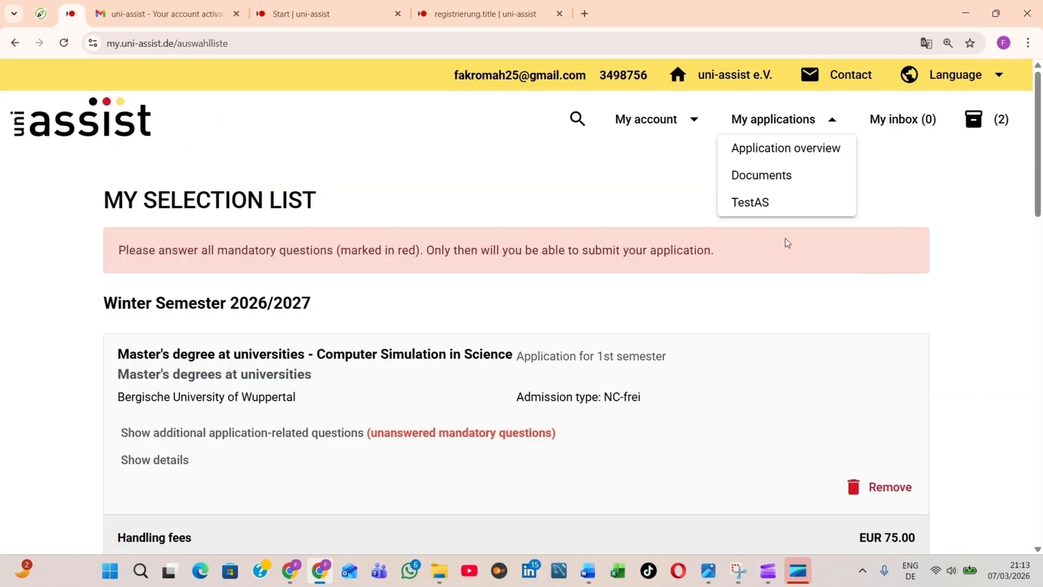
pyautogui.click(762, 176)
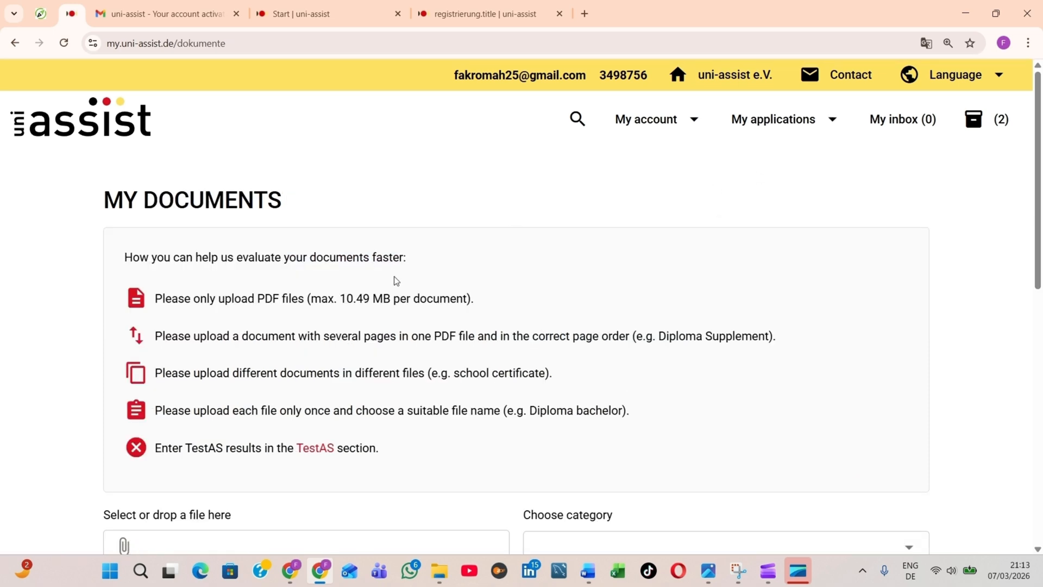
# Step: Read the document upload guidelines, highlighting the rule about uploading only PDF files, and check the size and page-order requirements
pyautogui.scroll(-1, 395, 279)
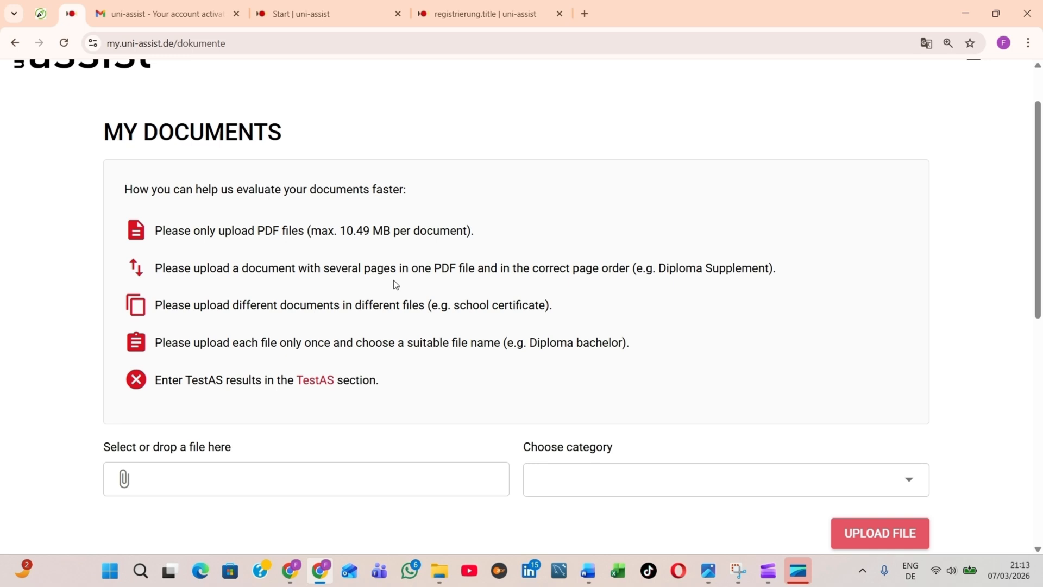
pyautogui.scroll(-1, 395, 284)
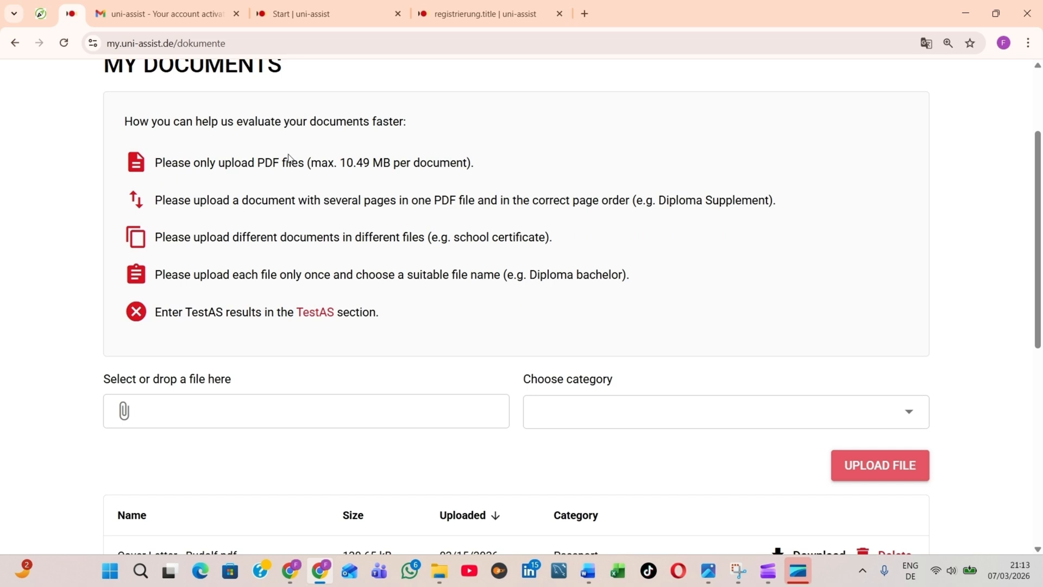
pyautogui.moveTo(157, 162); pyautogui.dragTo(311, 166)
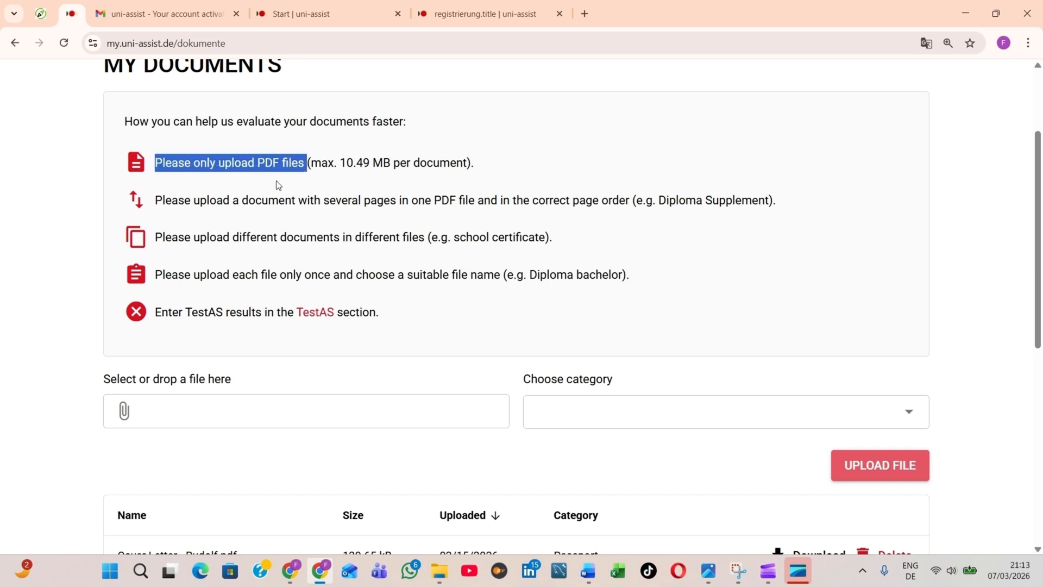
pyautogui.hotkey('ctrl', '+')
pyautogui.hotkey('ctrl', '+')
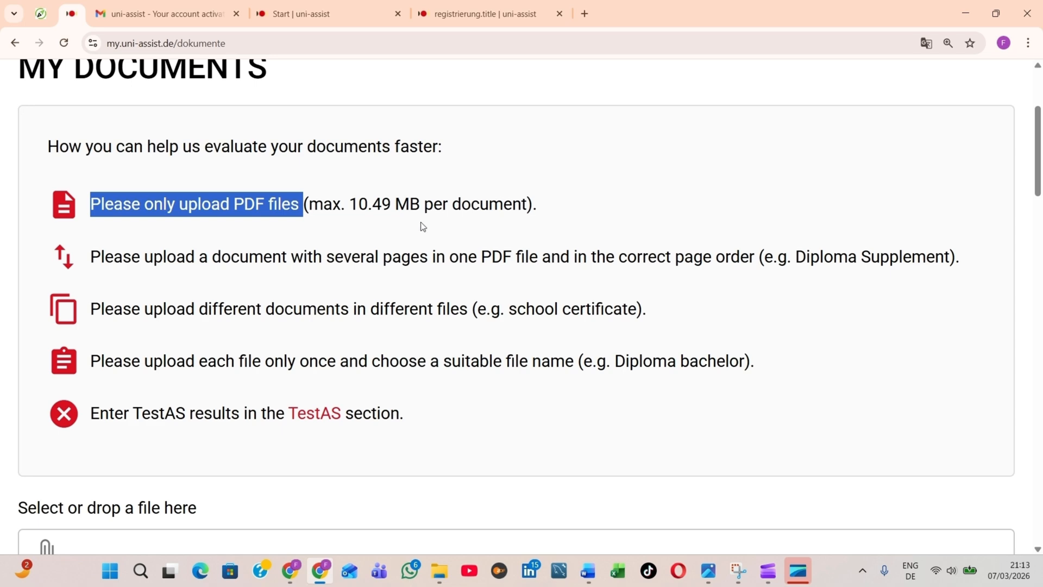
pyautogui.scroll(-1, 423, 227)
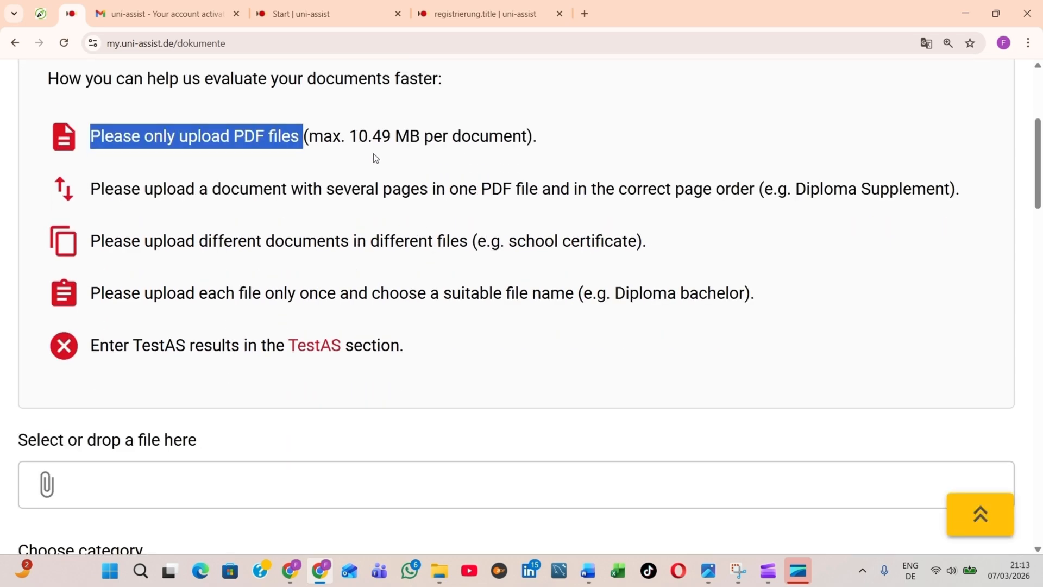
pyautogui.scroll(-2, 374, 156)
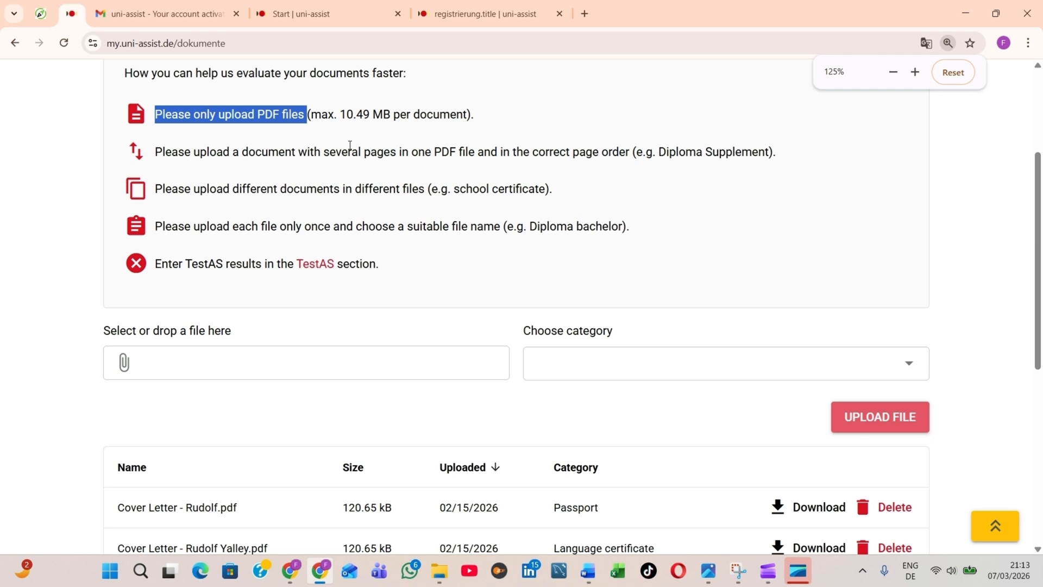
pyautogui.scroll(2, 373, 121)
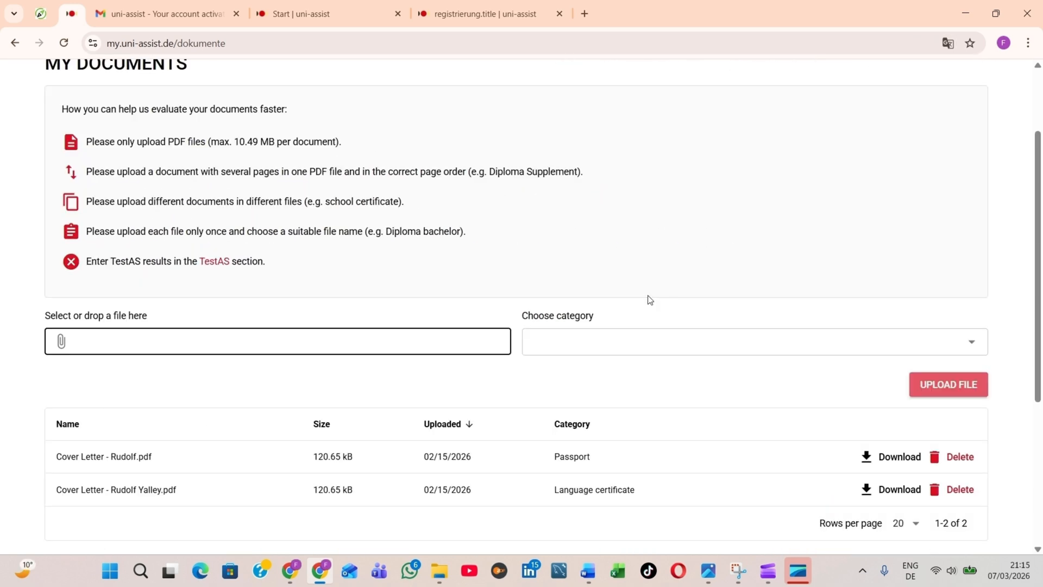
# Step: Upload the consultation service PDF from the Databse folder under the category CV and review the list of uploaded documents
pyautogui.click(670, 344)
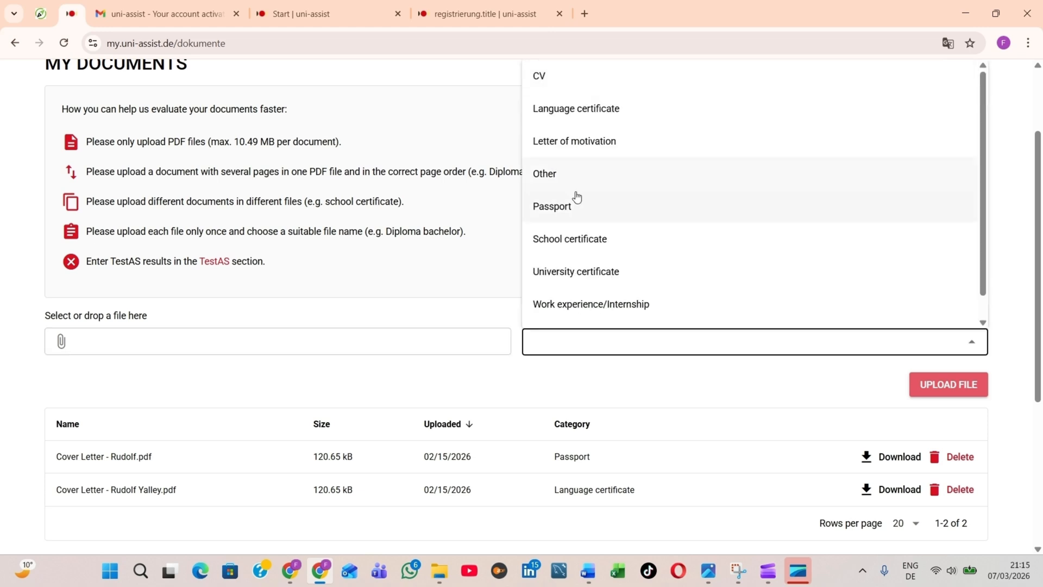
pyautogui.click(576, 77)
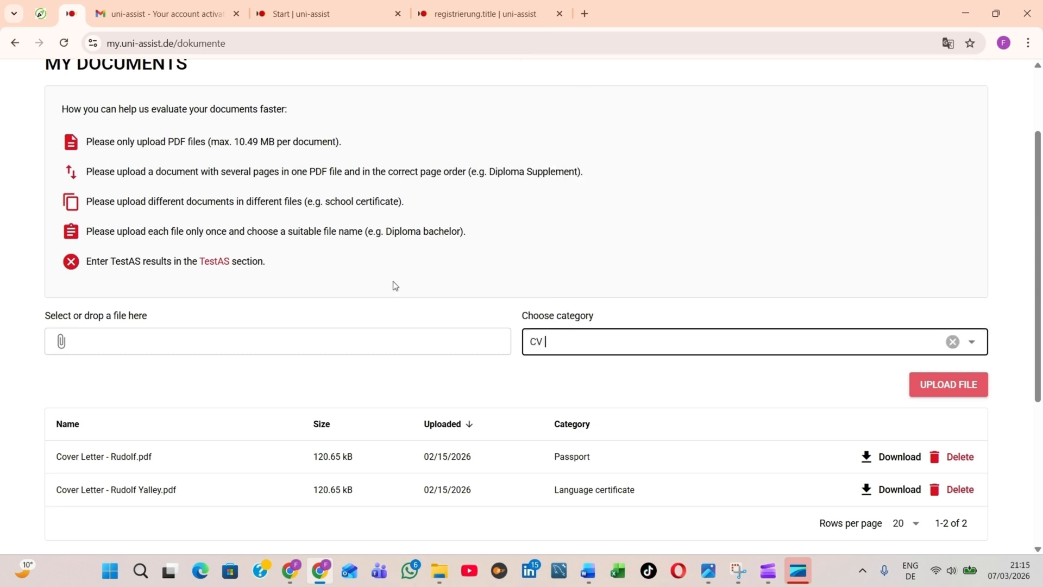
pyautogui.click(392, 348)
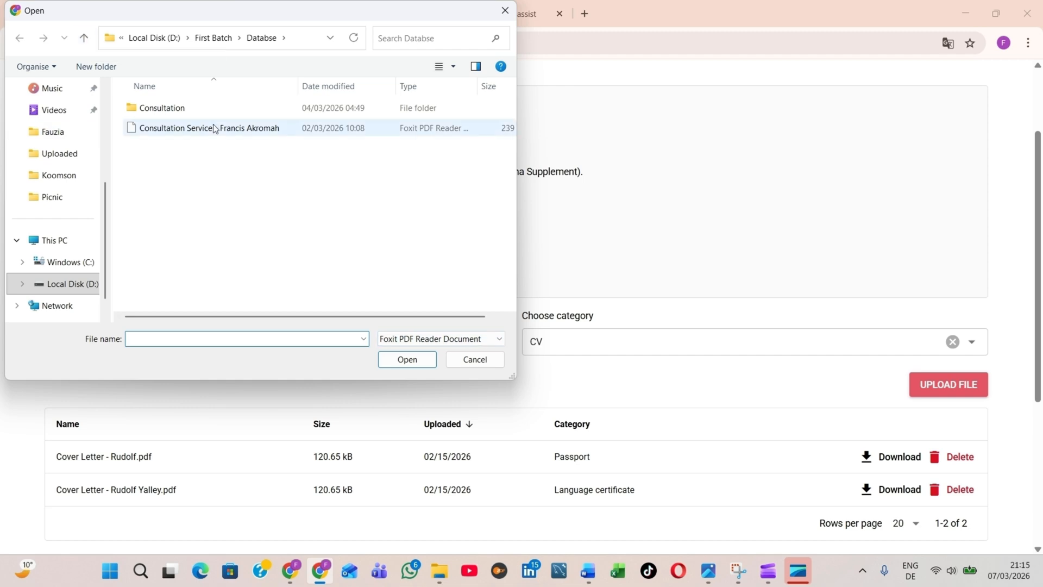
pyautogui.click(214, 129)
pyautogui.click(424, 359)
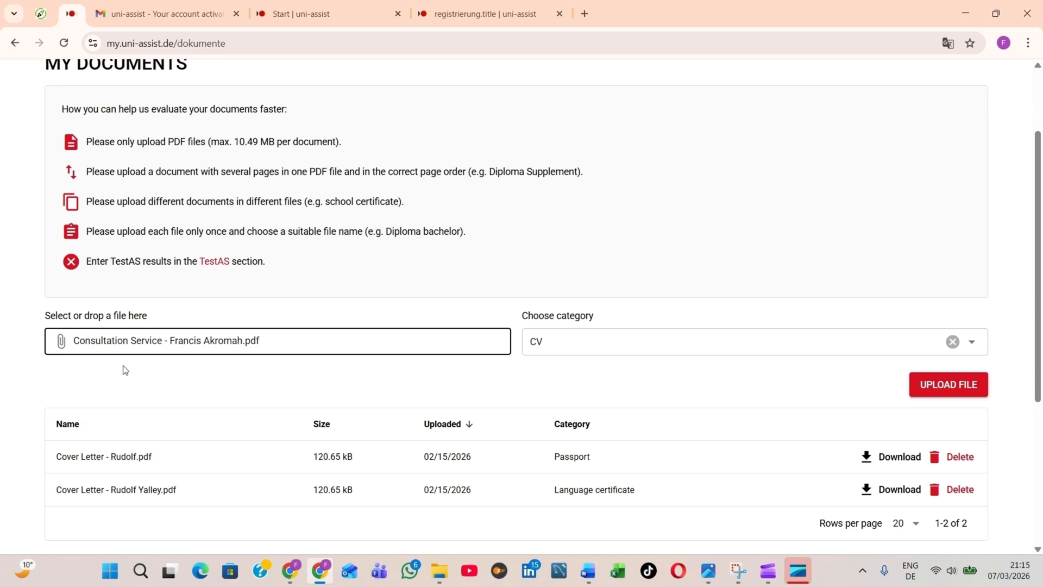
pyautogui.click(939, 384)
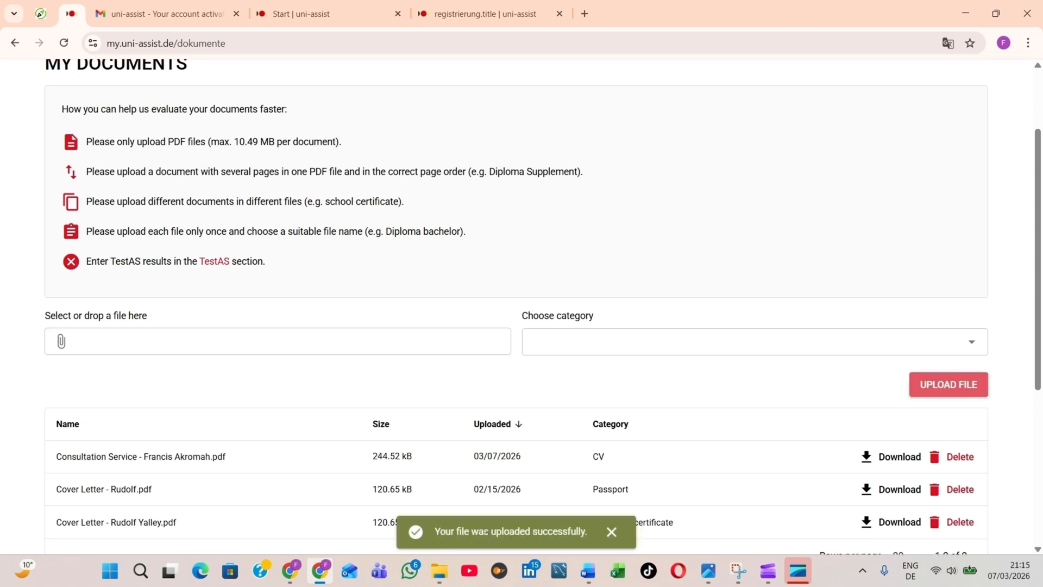
pyautogui.scroll(-3, 597, 481)
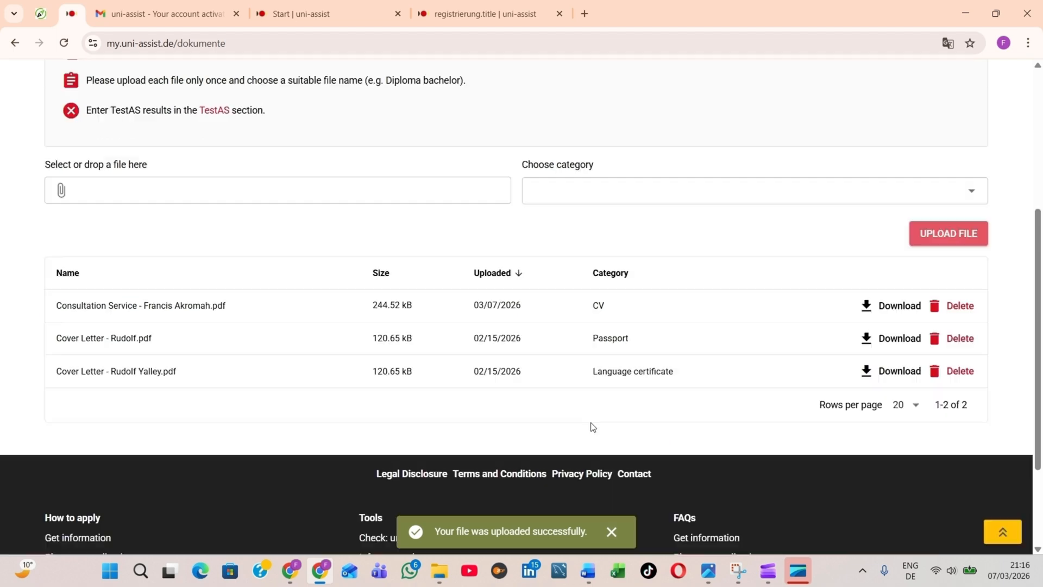
# Step: Choose the category Other for a further document, and open and cancel the file selection without picking a file
pyautogui.scroll(4, 594, 427)
pyautogui.click(698, 397)
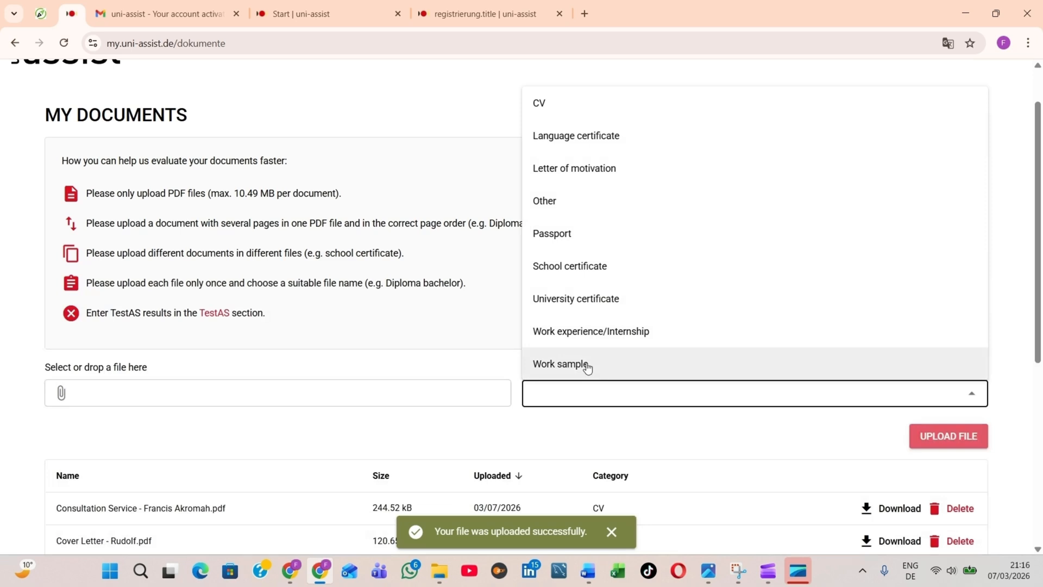
pyautogui.click(576, 208)
pyautogui.click(261, 388)
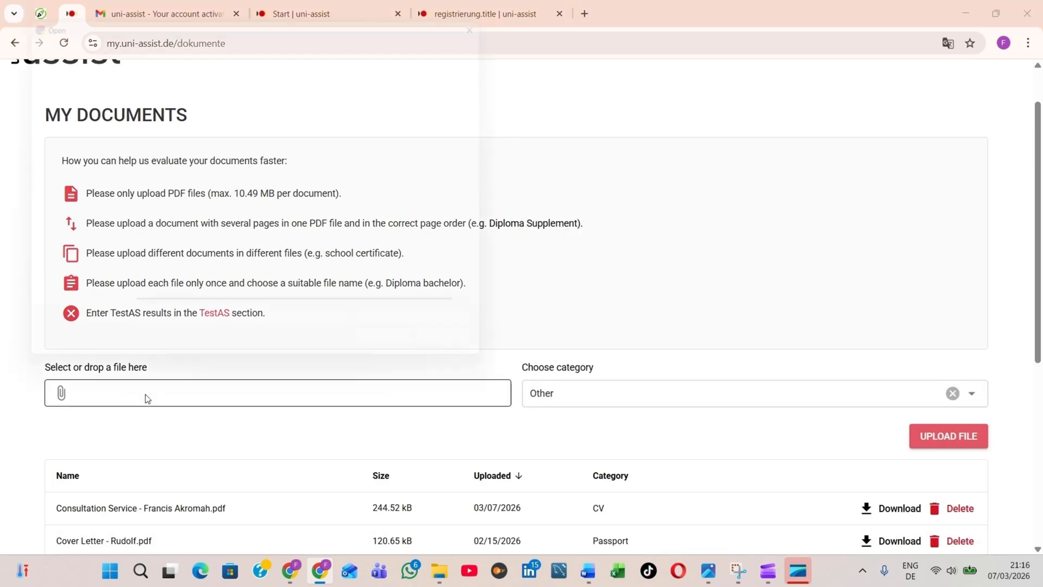
pyautogui.click(506, 10)
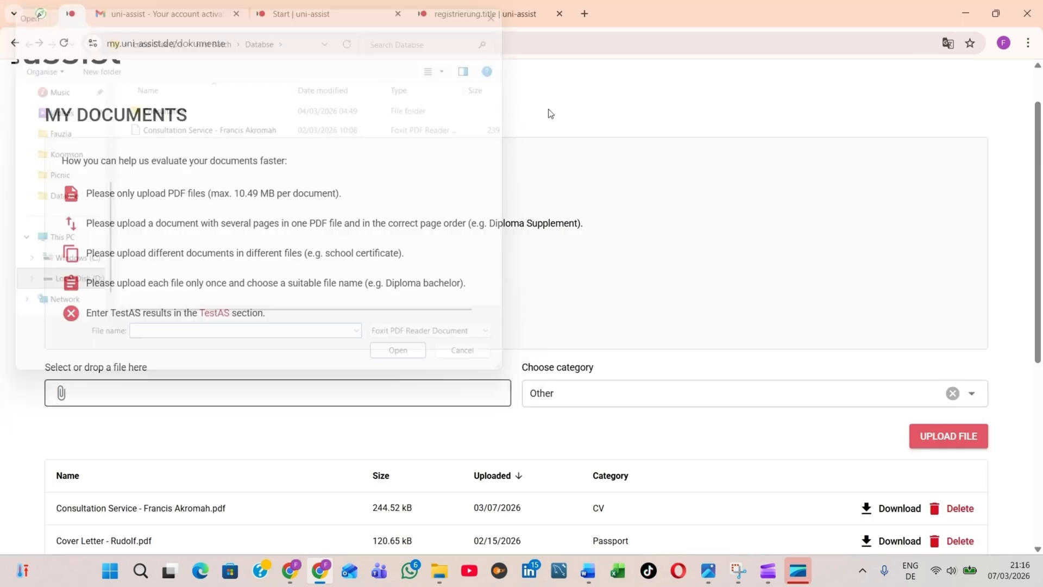
# Step: Review the list of uploaded documents, check the applications options, and open the selection list of chosen courses
pyautogui.scroll(-4, 401, 387)
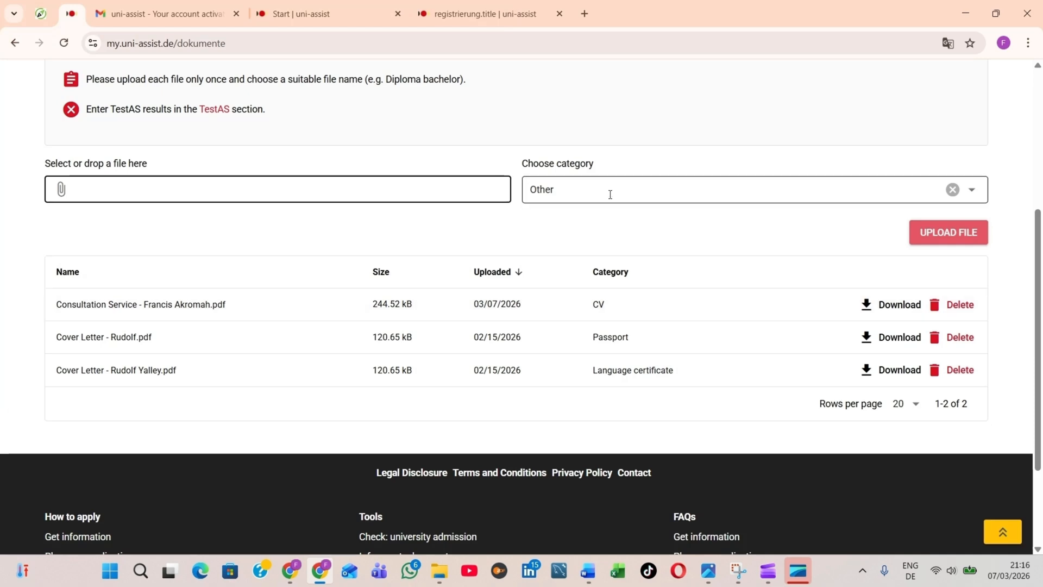
pyautogui.scroll(4, 598, 201)
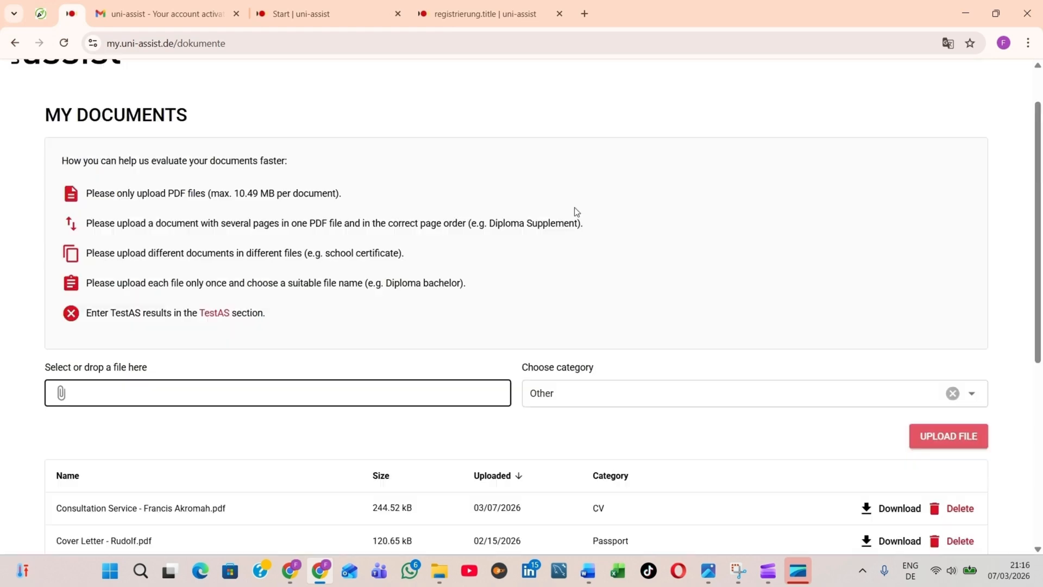
pyautogui.scroll(1, 623, 228)
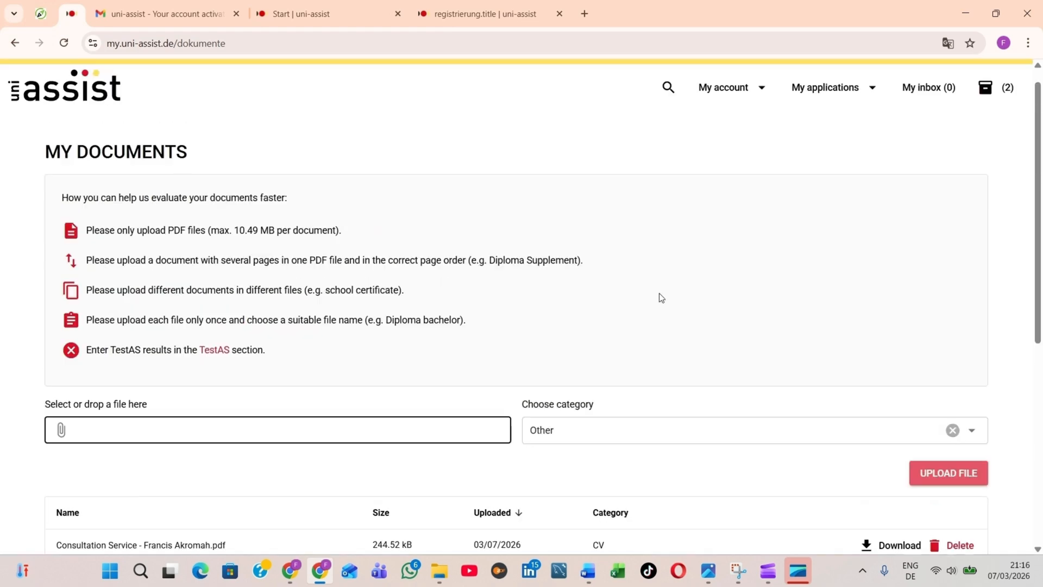
pyautogui.scroll(1, 660, 295)
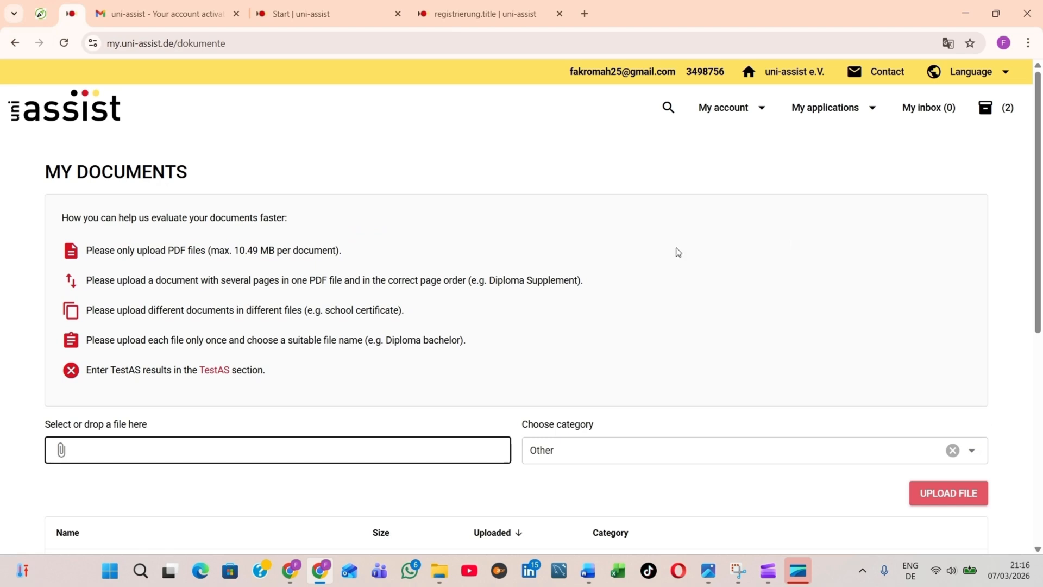
pyautogui.click(858, 117)
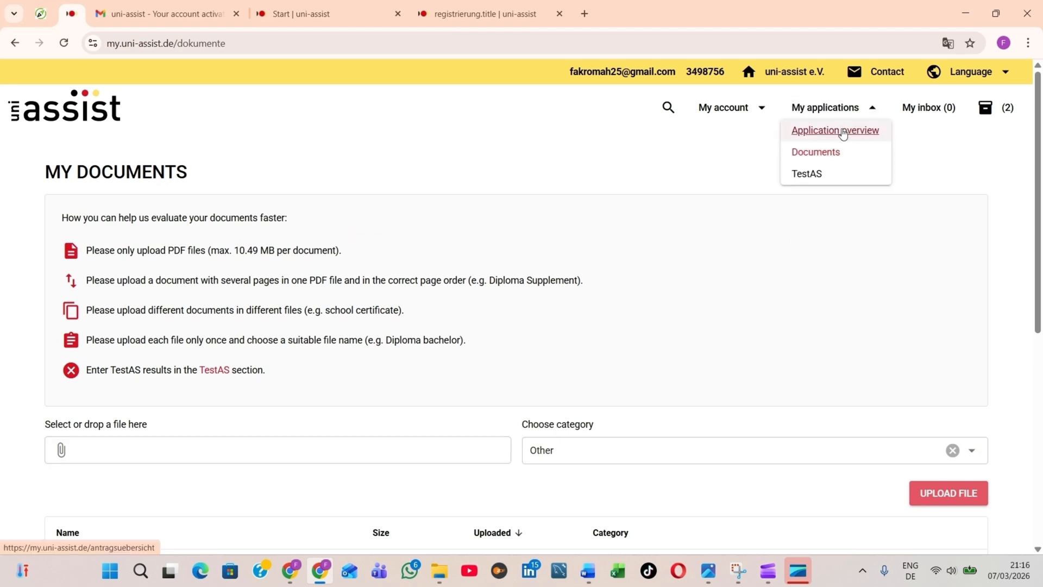
pyautogui.click(1009, 112)
# Step: Examine both selected courses for handling fees, total cost, payment option and unanswered mandatory questions, ending at the start of the selection list
pyautogui.scroll(-5, 923, 217)
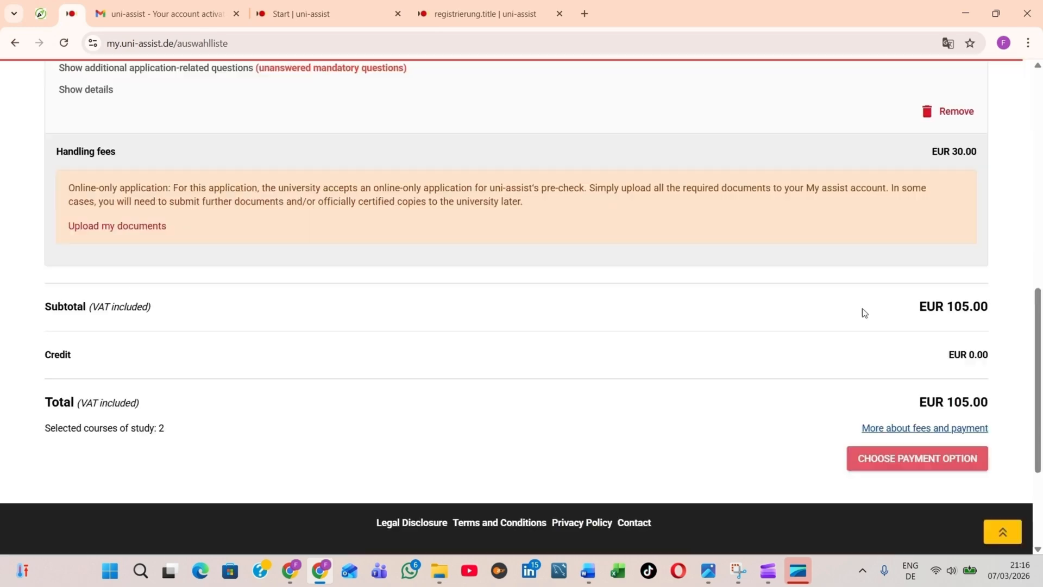
pyautogui.scroll(-3, 862, 308)
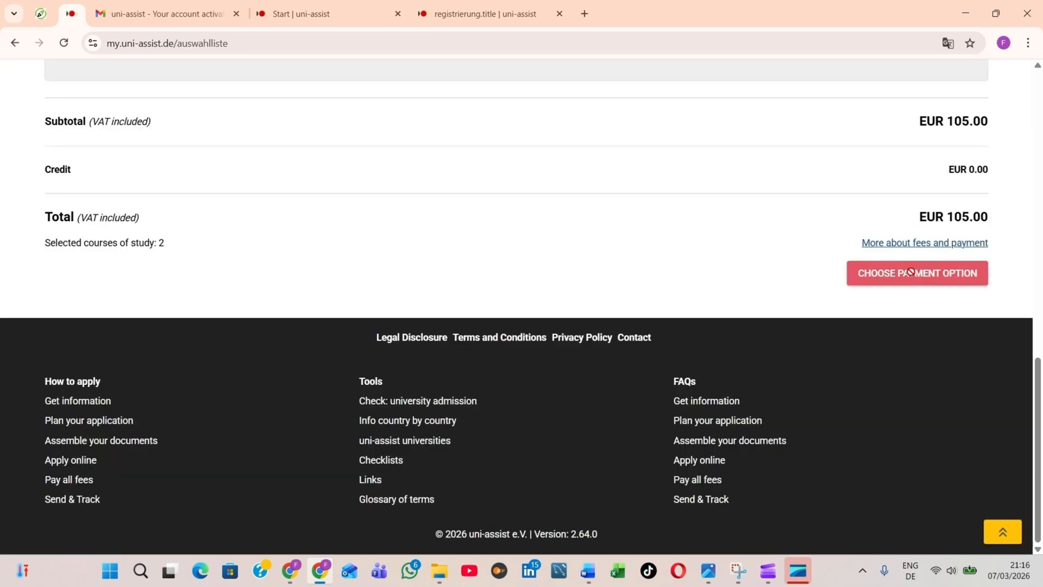
pyautogui.scroll(5, 780, 314)
pyautogui.scroll(-5, 780, 314)
pyautogui.scroll(5, 328, 157)
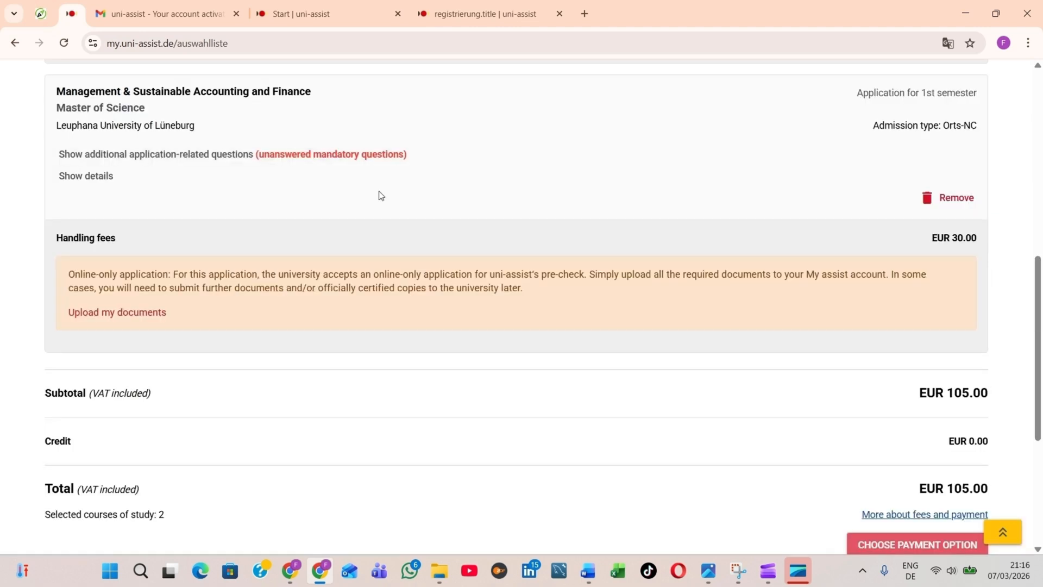
pyautogui.scroll(-1, 706, 255)
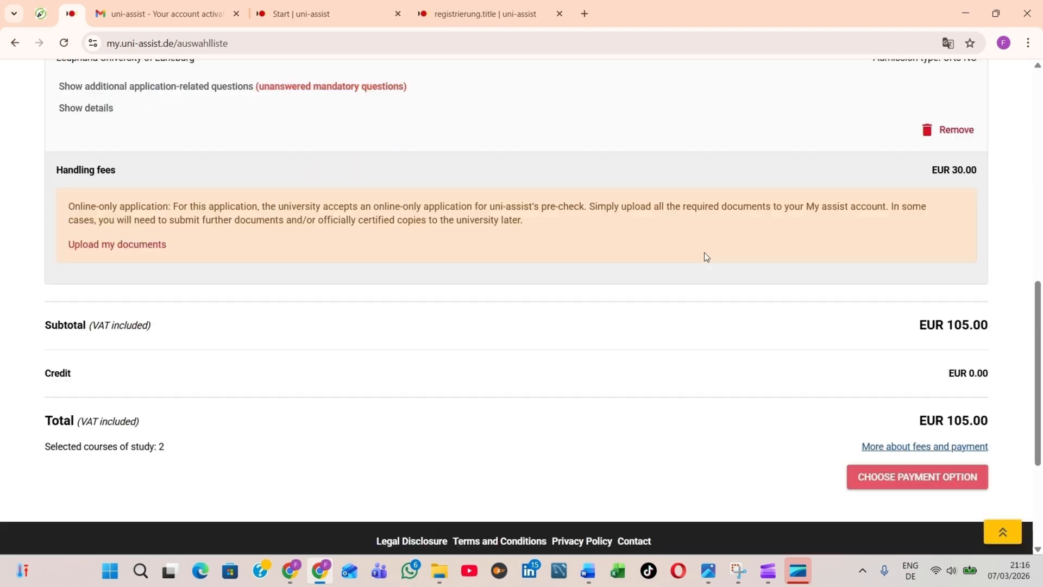
pyautogui.scroll(-3, 707, 257)
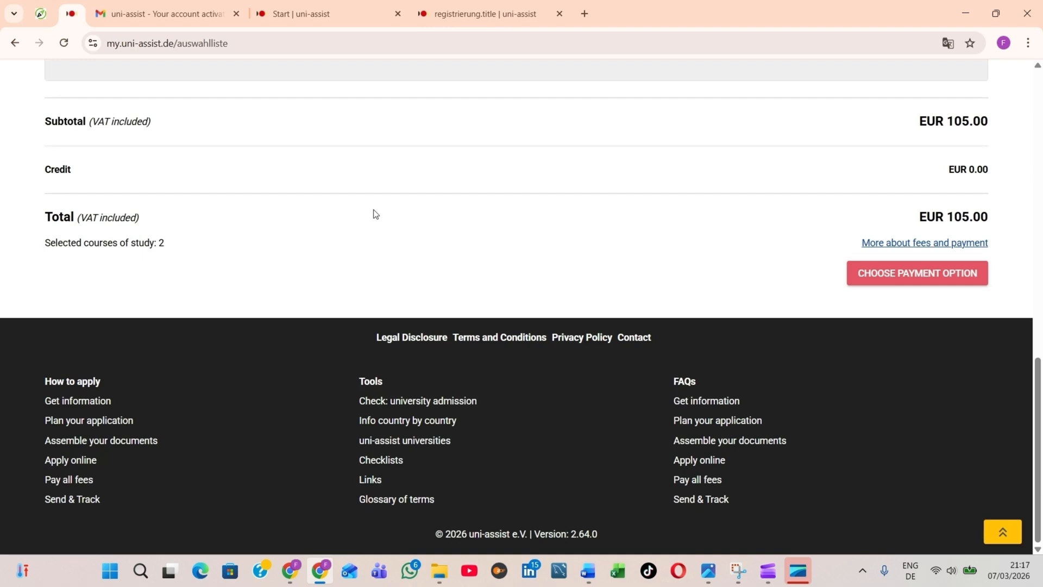
pyautogui.scroll(10, 413, 220)
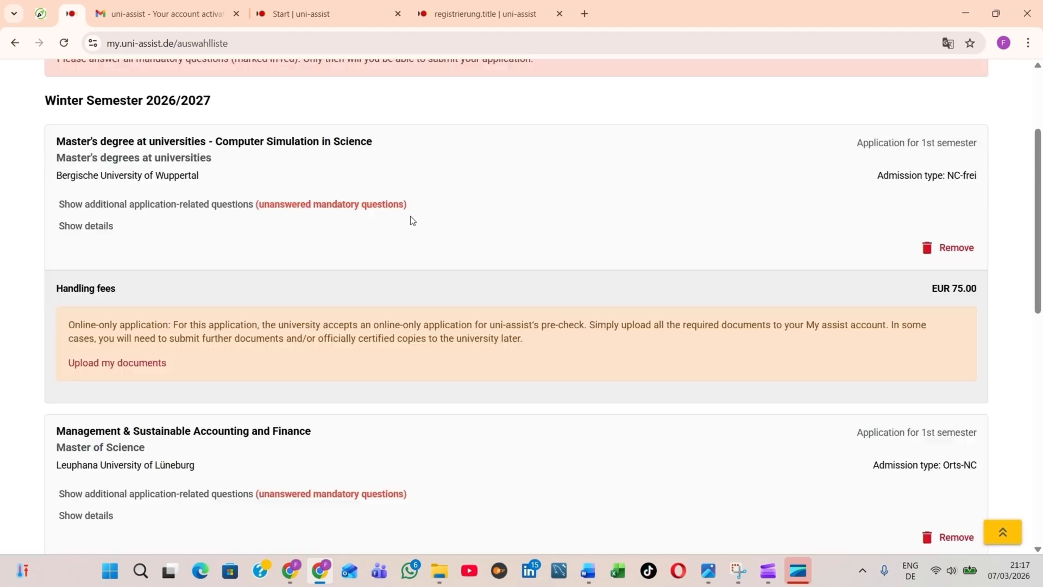
pyautogui.scroll(3, 413, 220)
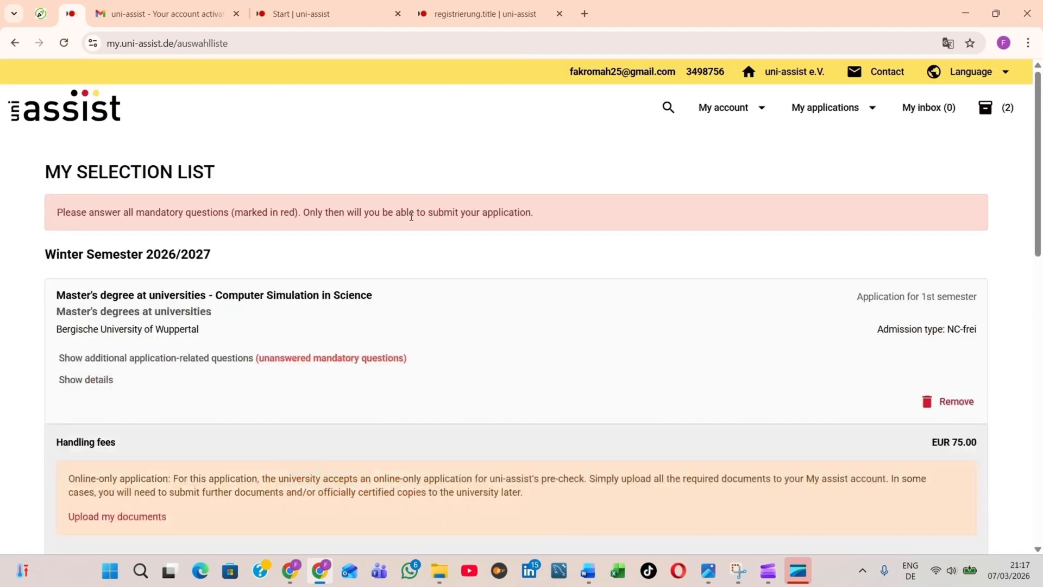